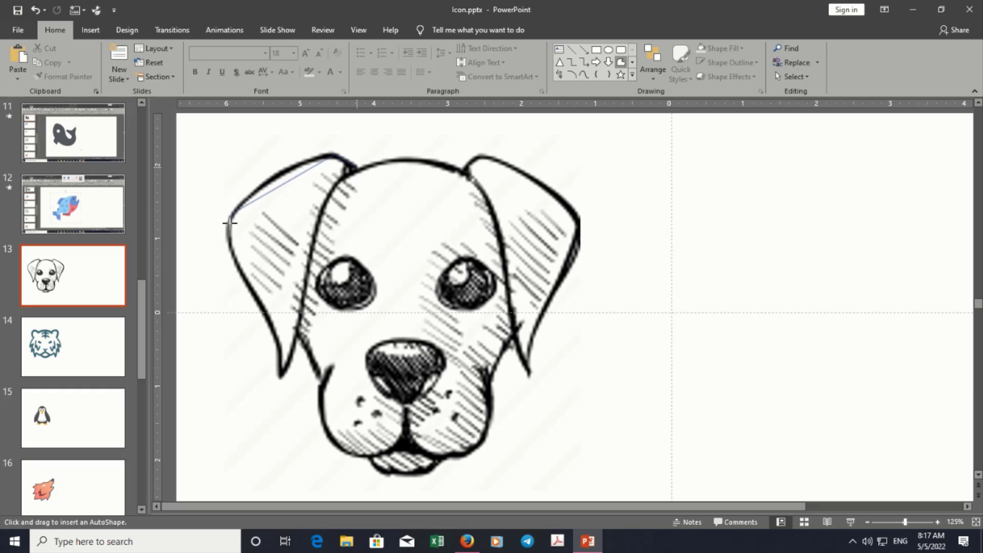
- Trace the dog's left ear on the sketch as a closed freeform shape about 3.03" high and 1.7" wide
{"action": "left_click", "coordinate": [230, 221]}
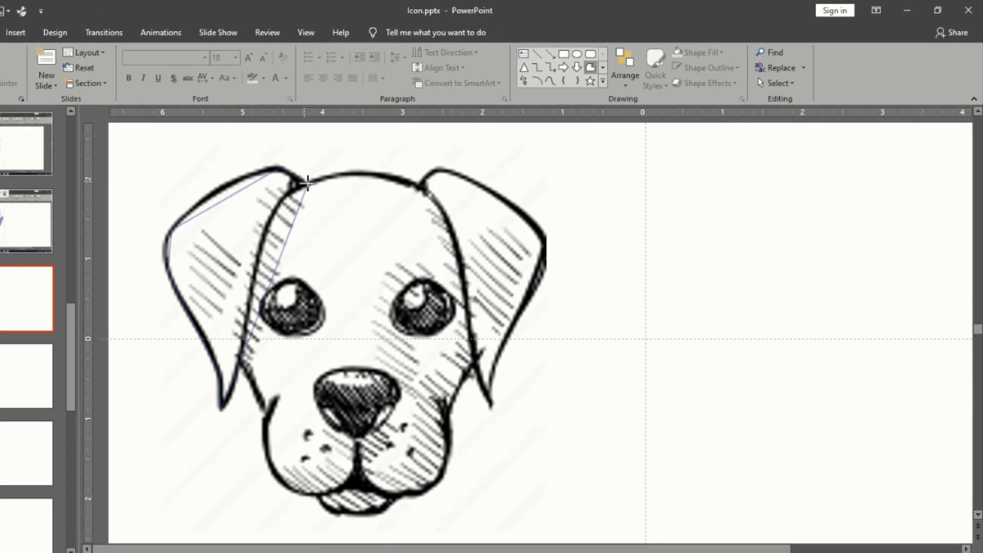
{"action": "left_click", "coordinate": [307, 183]}
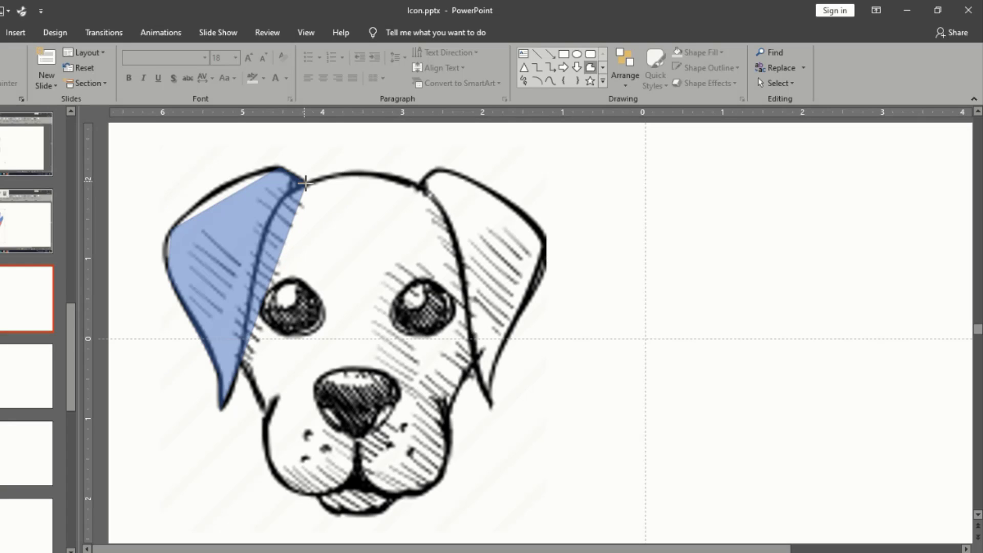
{"action": "left_click", "coordinate": [306, 183]}
- Set the left ear shape's fill transparency to 38% so the sketch shows through
{"action": "scroll", "coordinate": [264, 192], "scroll_direction": "up", "scroll_amount": 2}
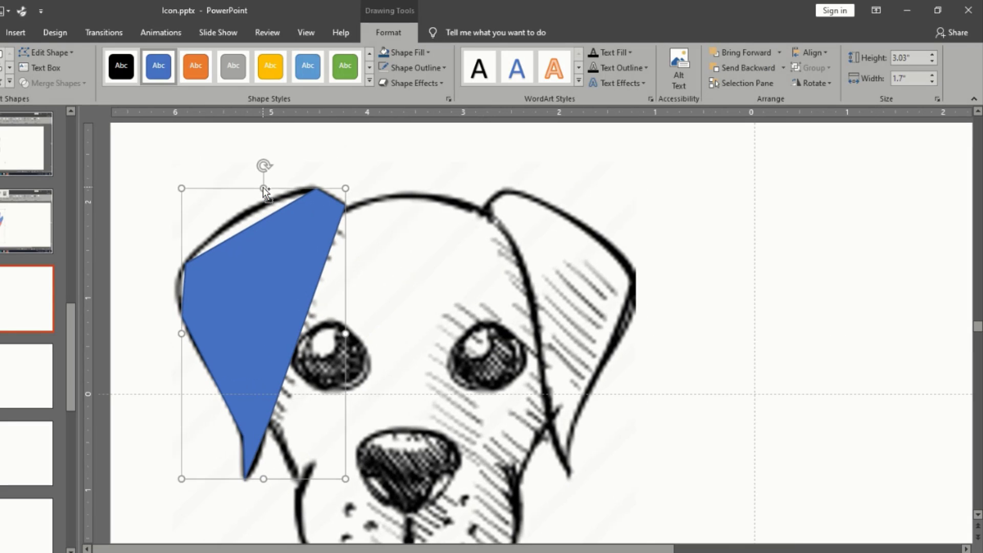
{"action": "right_click", "coordinate": [278, 239]}
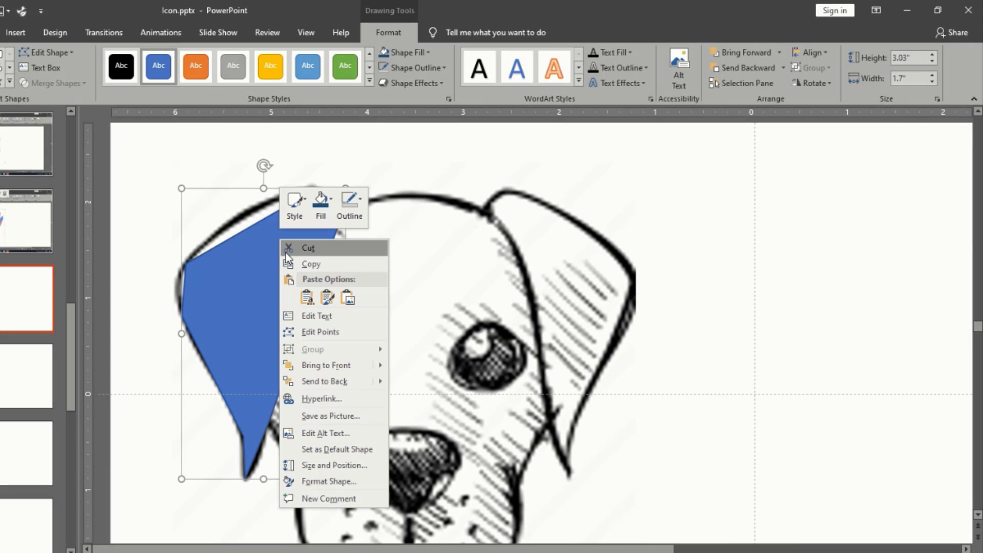
{"action": "left_click", "coordinate": [327, 481]}
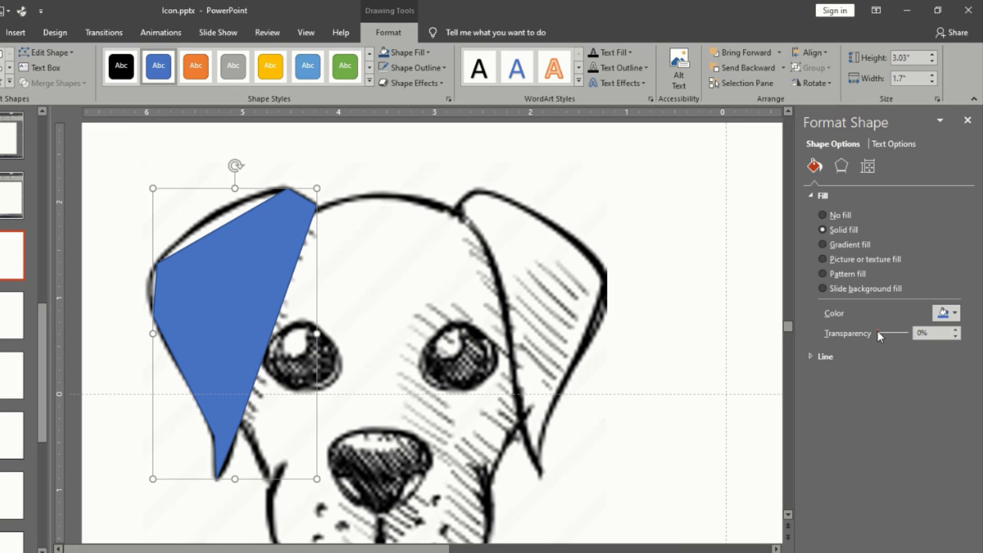
{"action": "left_click_drag", "start_coordinate": [878, 332], "coordinate": [890, 333]}
- Edit the left ear shape's points, curving its upper edge and upper outer corner to follow the sketch
{"action": "right_click", "coordinate": [249, 246]}
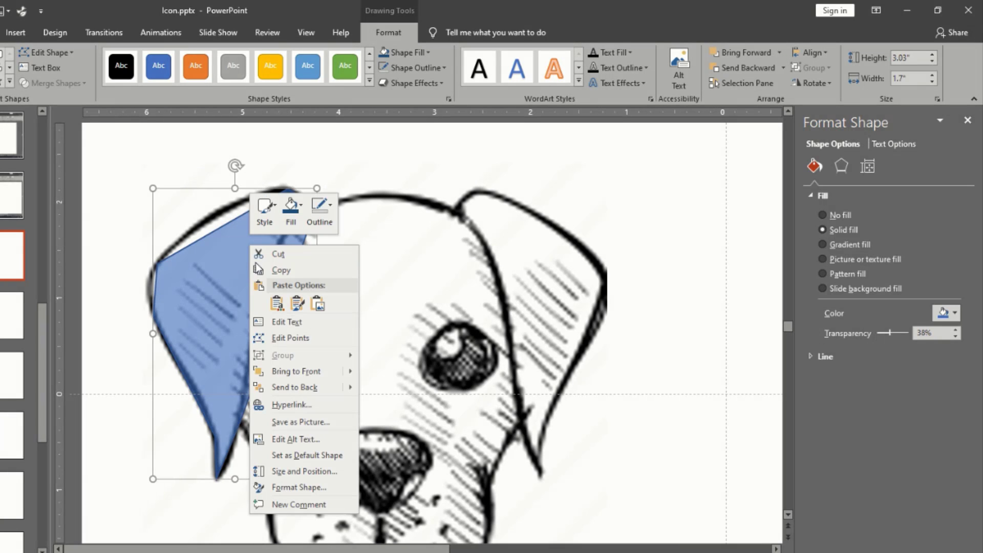
{"action": "left_click", "coordinate": [290, 337]}
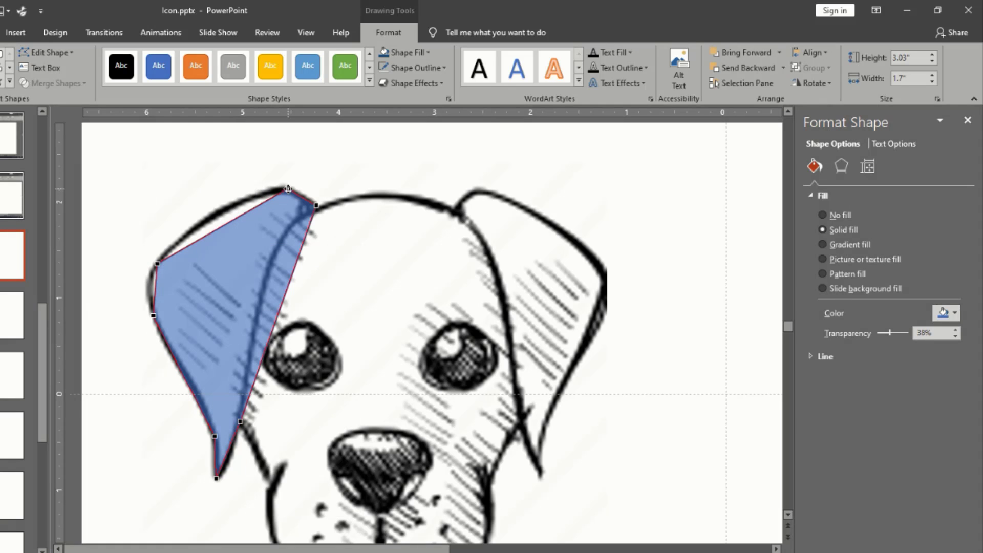
{"action": "left_click_drag", "start_coordinate": [245, 214], "coordinate": [217, 201]}
{"action": "left_click", "coordinate": [159, 262]}
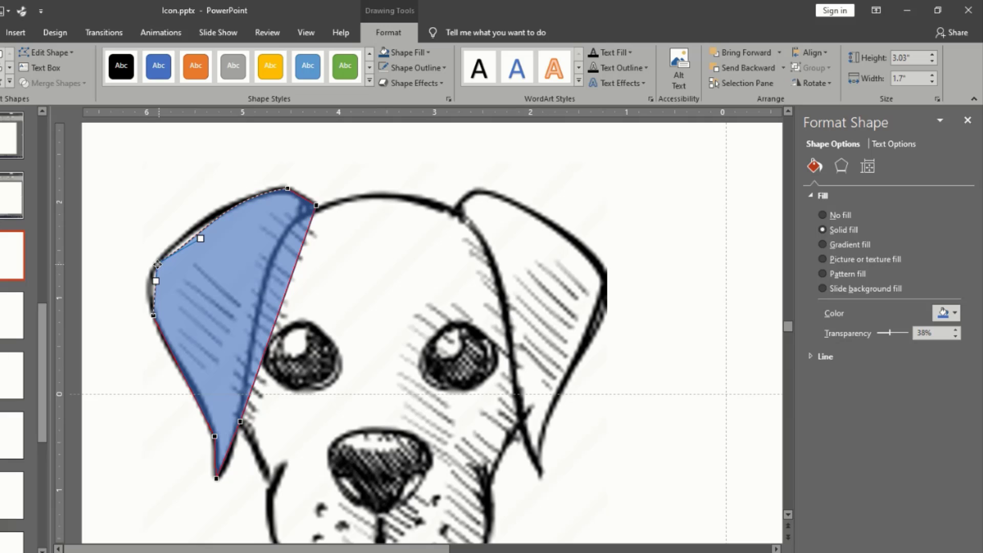
{"action": "left_click_drag", "start_coordinate": [200, 240], "coordinate": [191, 229]}
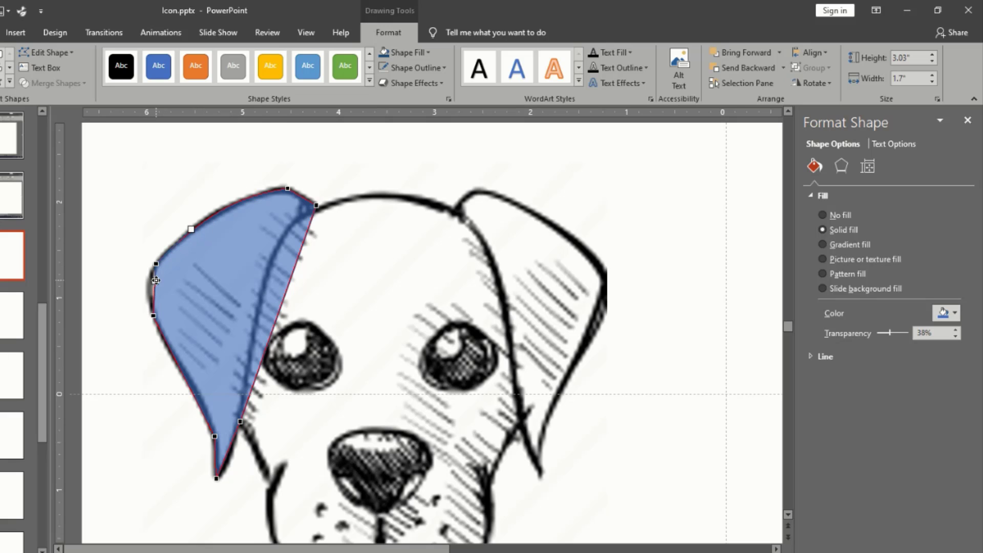
{"action": "left_click_drag", "start_coordinate": [155, 280], "coordinate": [147, 302]}
- Curve the left ear shape's lower outer edge to match the sketched line
{"action": "left_click", "coordinate": [153, 315]}
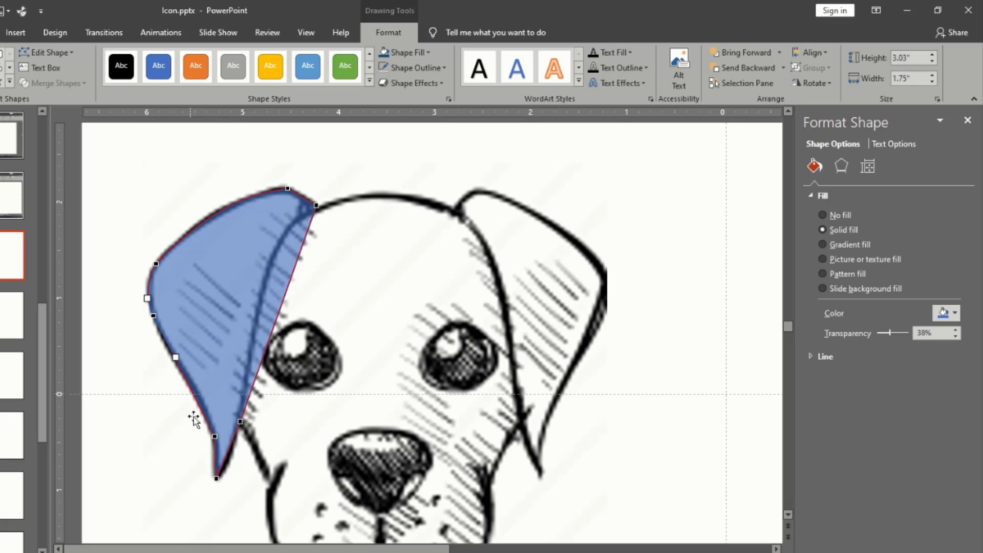
{"action": "left_click", "coordinate": [214, 436]}
{"action": "left_click_drag", "start_coordinate": [195, 395], "coordinate": [200, 395]}
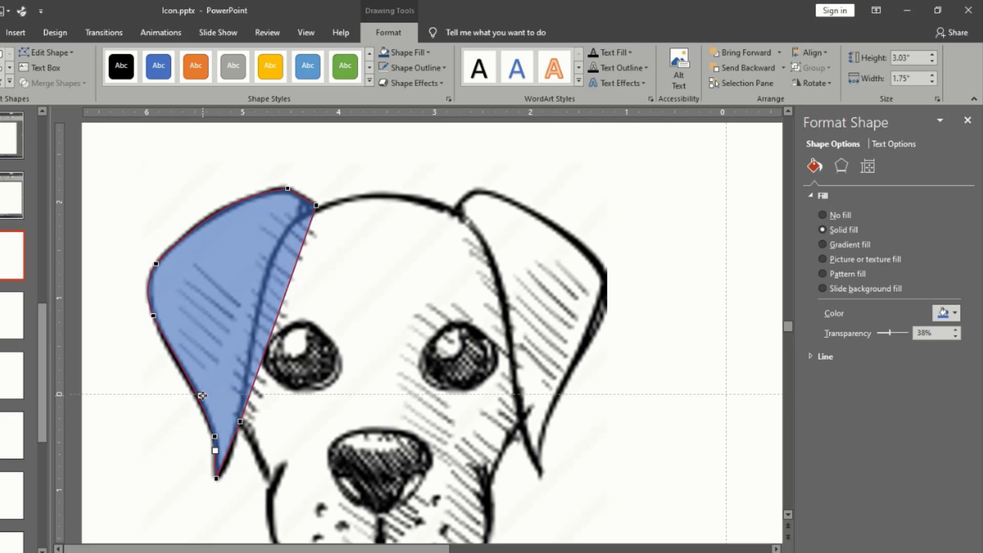
{"action": "left_click", "coordinate": [153, 317]}
{"action": "left_click_drag", "start_coordinate": [177, 360], "coordinate": [173, 362]}
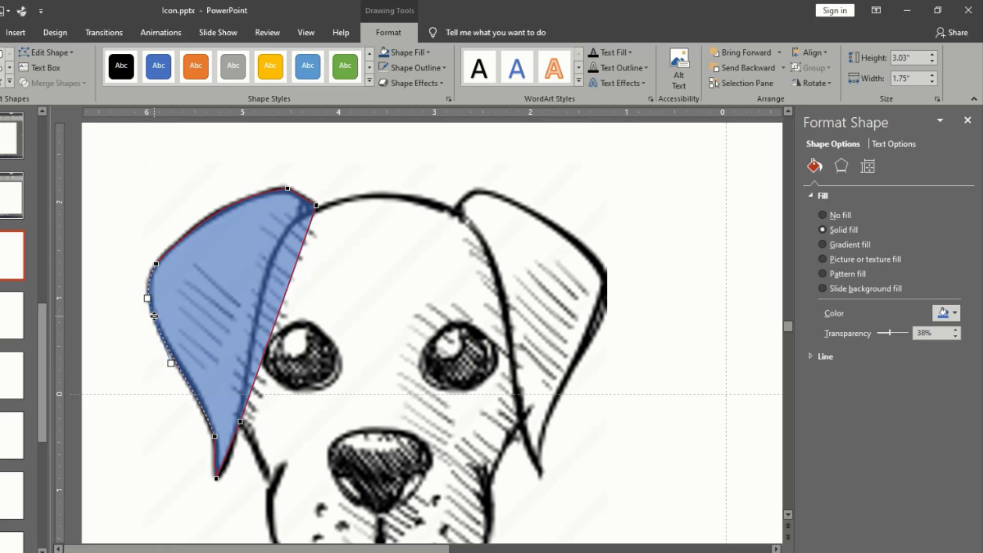
- Fit the left ear shape's tip to the sketch by curving its inner side and shifting its lowest points slightly outward
{"action": "left_click", "coordinate": [215, 437]}
{"action": "left_click_drag", "start_coordinate": [216, 453], "coordinate": [228, 475]}
{"action": "scroll", "coordinate": [212, 453], "scroll_direction": "up", "scroll_amount": 5}
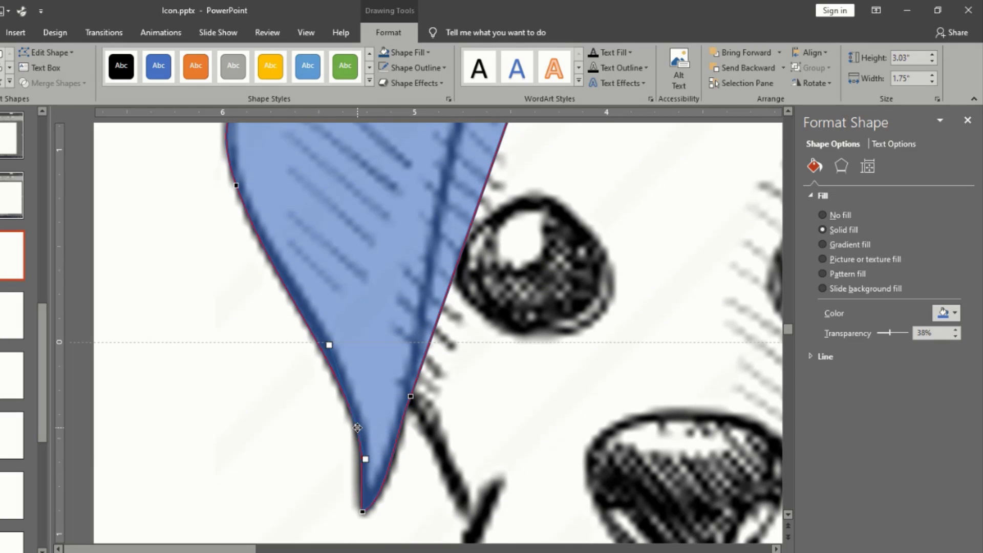
{"action": "left_click_drag", "start_coordinate": [357, 428], "coordinate": [353, 426]}
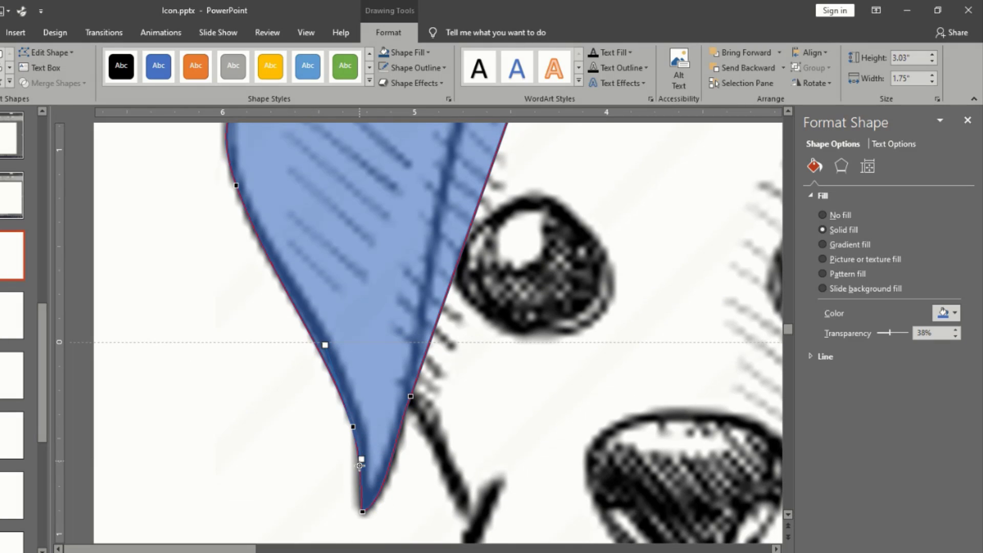
{"action": "left_click_drag", "start_coordinate": [363, 511], "coordinate": [359, 510]}
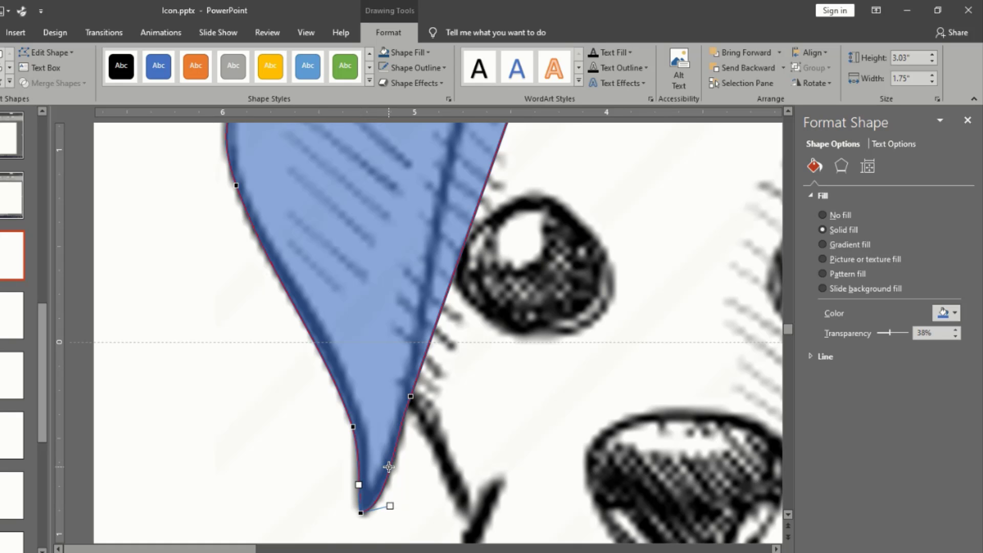
{"action": "scroll", "coordinate": [385, 460], "scroll_direction": "down", "scroll_amount": 5}
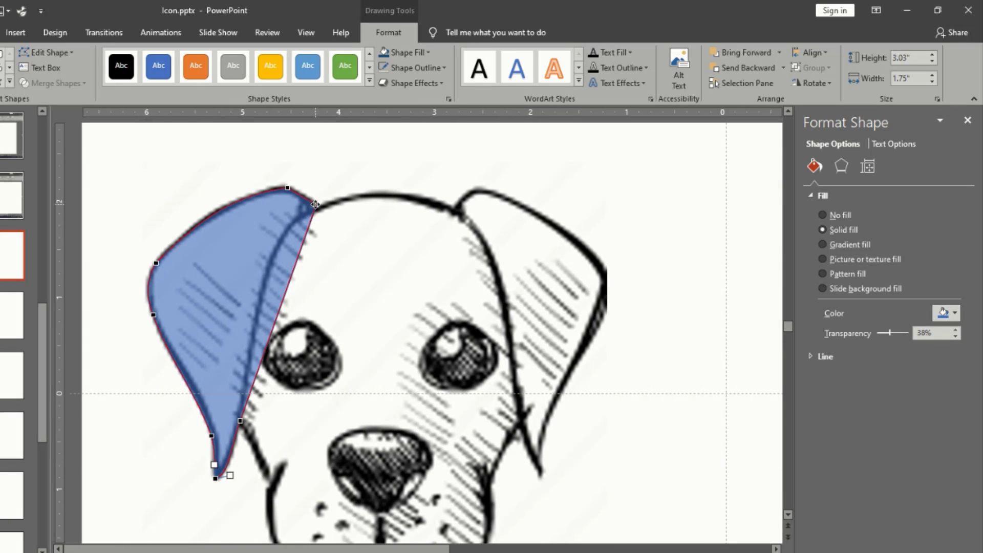
- Align the left ear shape's upper inner corner with the sketch and bend its inner edge along the sketched curve
{"action": "left_click", "coordinate": [316, 203]}
{"action": "left_click_drag", "start_coordinate": [315, 204], "coordinate": [318, 207]}
{"action": "left_click_drag", "start_coordinate": [292, 277], "coordinate": [245, 243]}
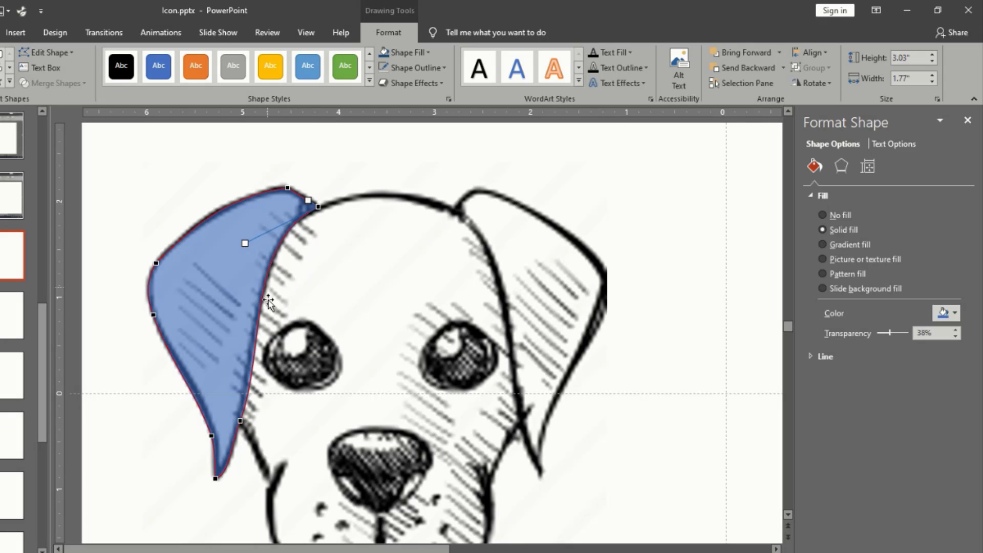
{"action": "left_click", "coordinate": [241, 420]}
{"action": "left_click_drag", "start_coordinate": [266, 352], "coordinate": [258, 347]}
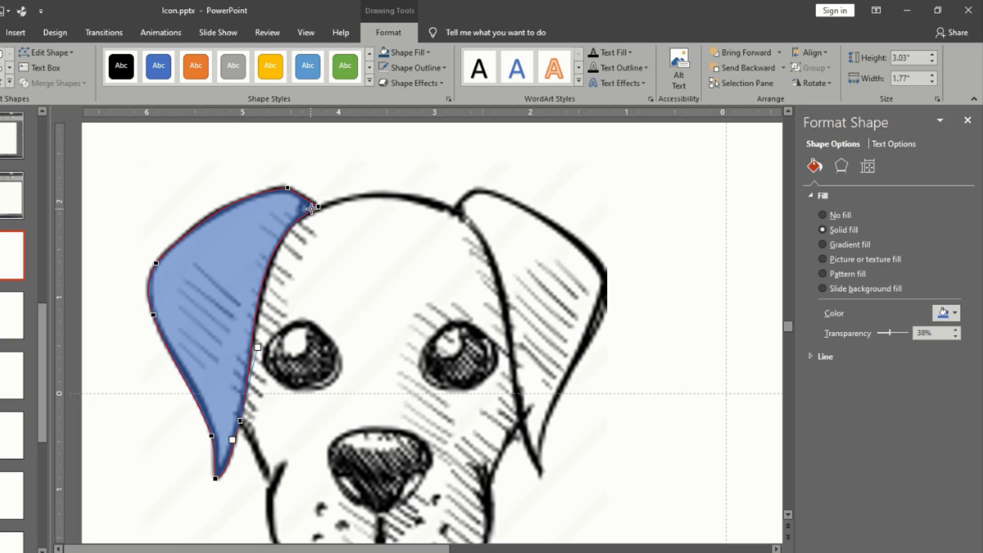
{"action": "left_click_drag", "start_coordinate": [318, 206], "coordinate": [319, 208]}
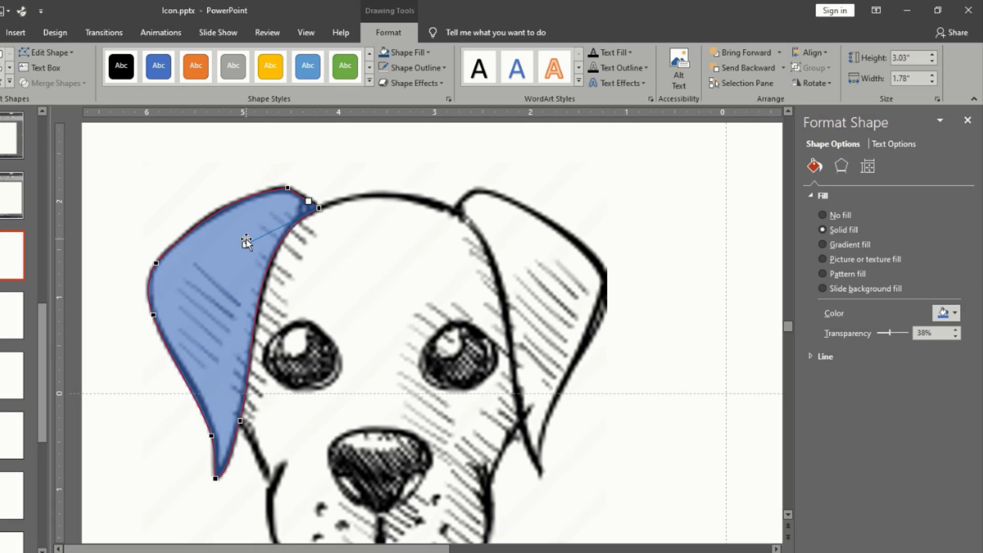
{"action": "left_click_drag", "start_coordinate": [245, 245], "coordinate": [250, 248]}
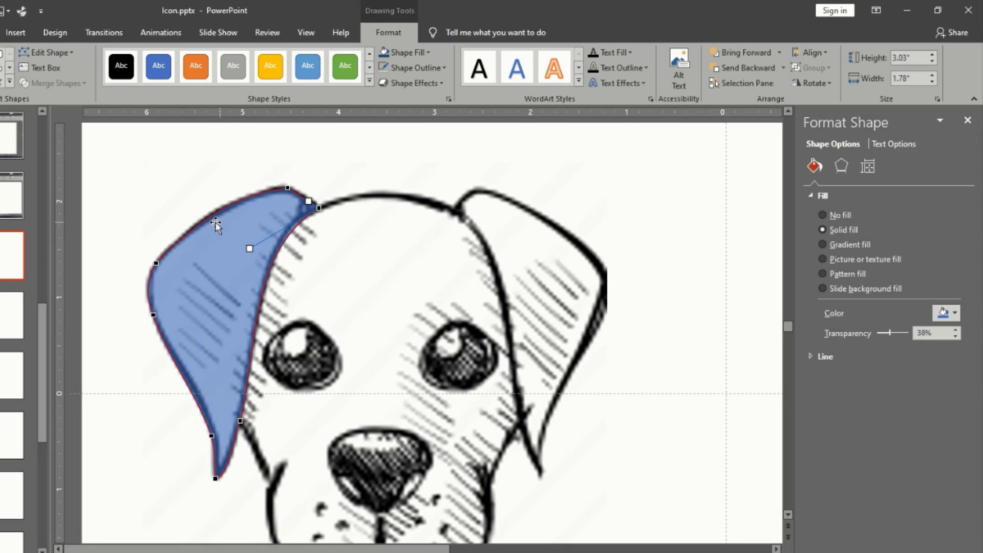
{"action": "left_click", "coordinate": [159, 261]}
{"action": "left_click", "coordinate": [287, 188]}
{"action": "left_click", "coordinate": [318, 182]}
{"action": "left_click", "coordinate": [264, 221]}
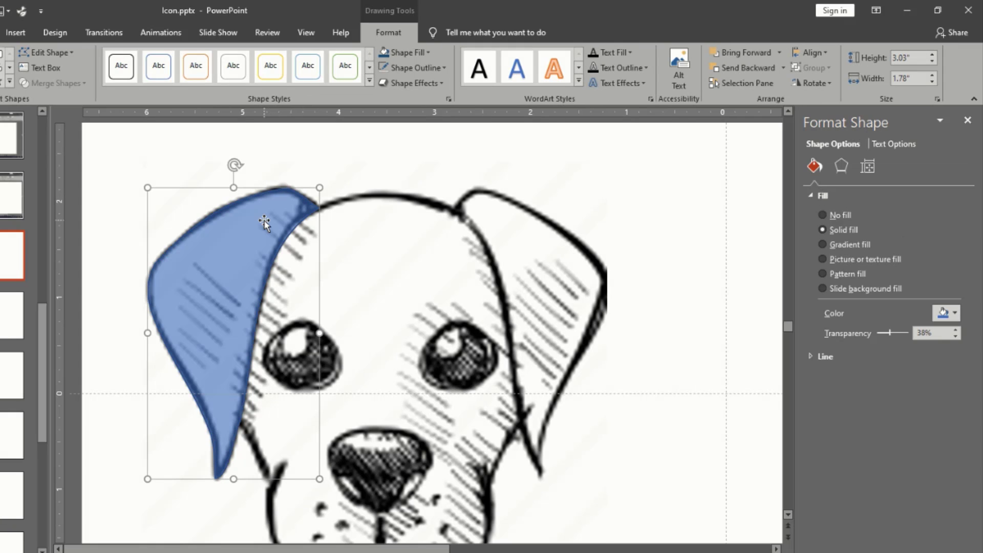
- Duplicate the ear shape, flip the copy horizontally and place it over the sketch's right ear
{"action": "left_click_drag", "start_coordinate": [264, 220], "coordinate": [382, 214]}
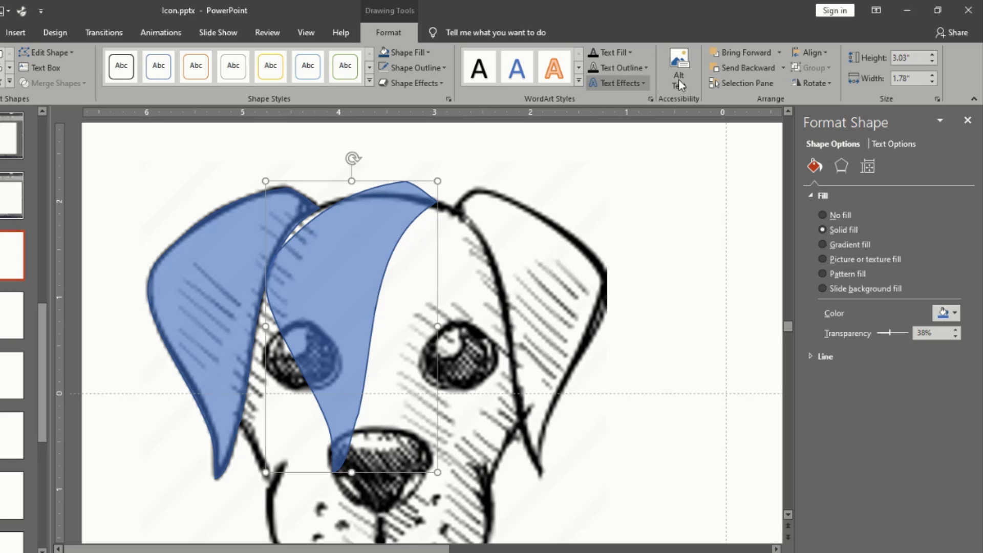
{"action": "left_click", "coordinate": [810, 78]}
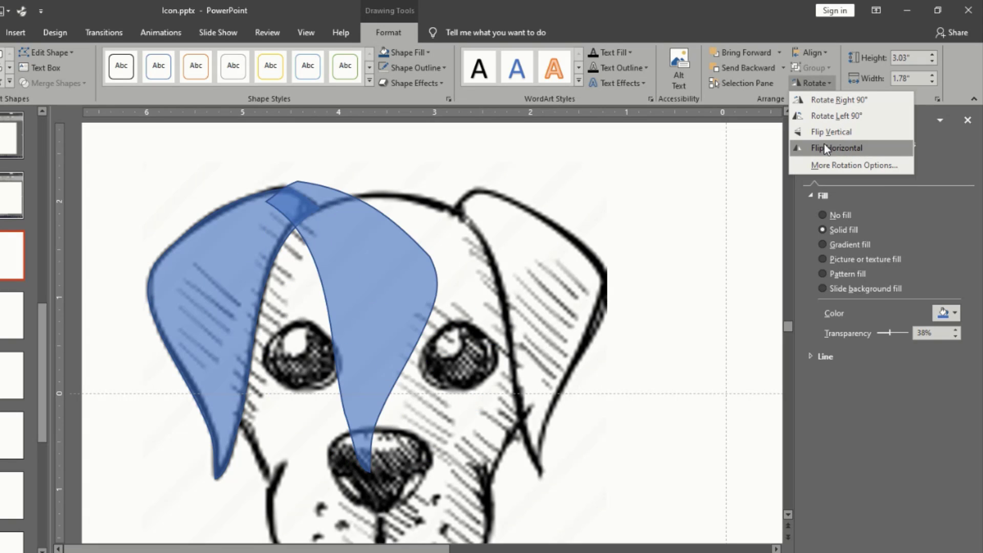
{"action": "left_click", "coordinate": [824, 144]}
{"action": "left_click_drag", "start_coordinate": [467, 260], "coordinate": [560, 268]}
- Nudge the right ear shape slightly to the left to fit the sketch's inner ear line
{"action": "left_click_drag", "start_coordinate": [270, 226], "coordinate": [267, 225]}
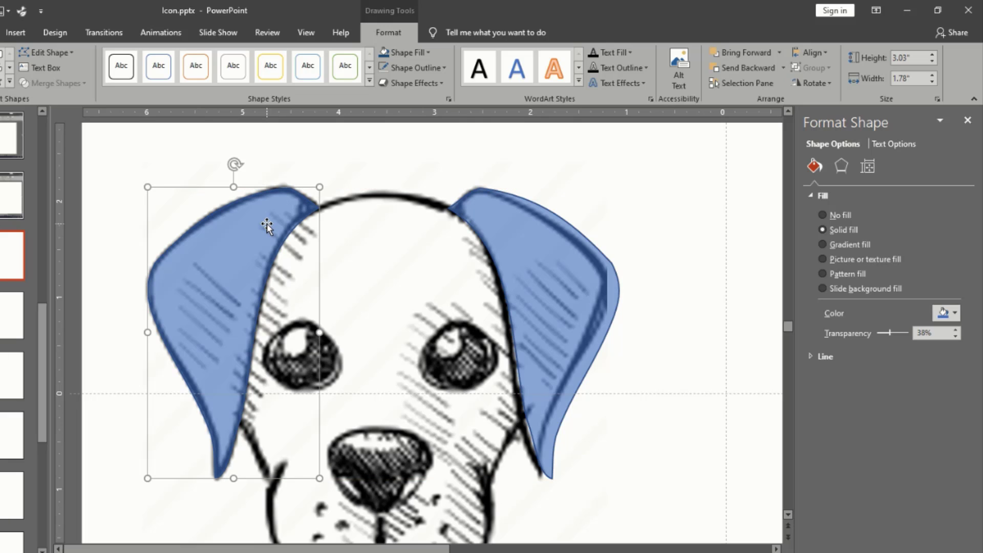
{"action": "left_click", "coordinate": [506, 211]}
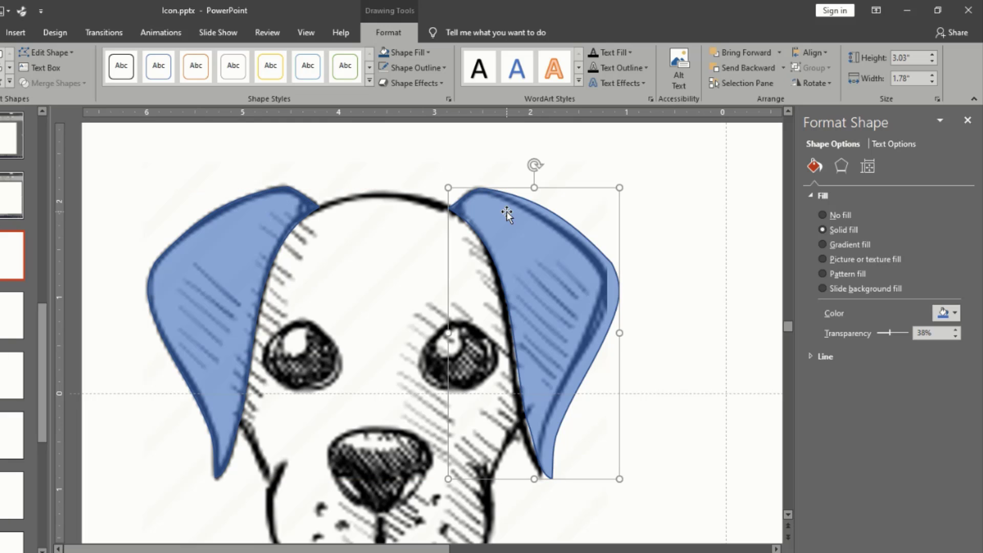
{"action": "key", "text": "ctrl+Left"}
{"action": "key", "text": "ctrl+Left"}
{"action": "key", "text": "ctrl+Left"}
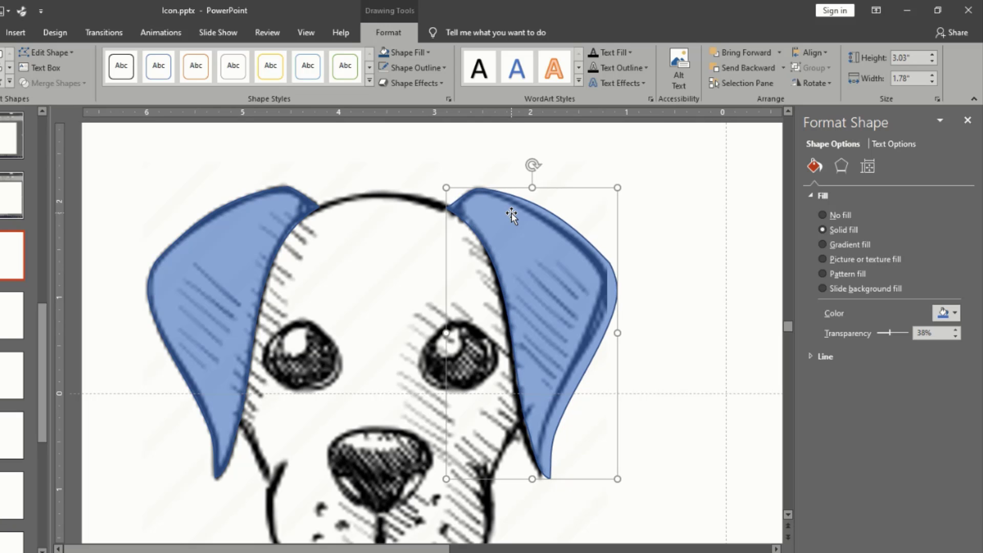
{"action": "left_click", "coordinate": [363, 174]}
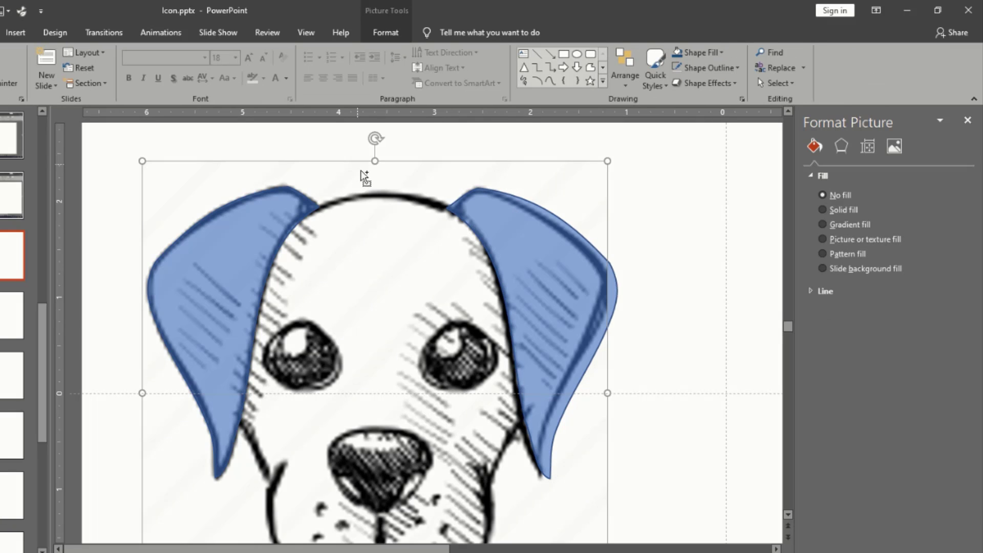
{"action": "scroll", "coordinate": [373, 182], "scroll_direction": "down", "scroll_amount": 2}
{"action": "left_click", "coordinate": [590, 67]}
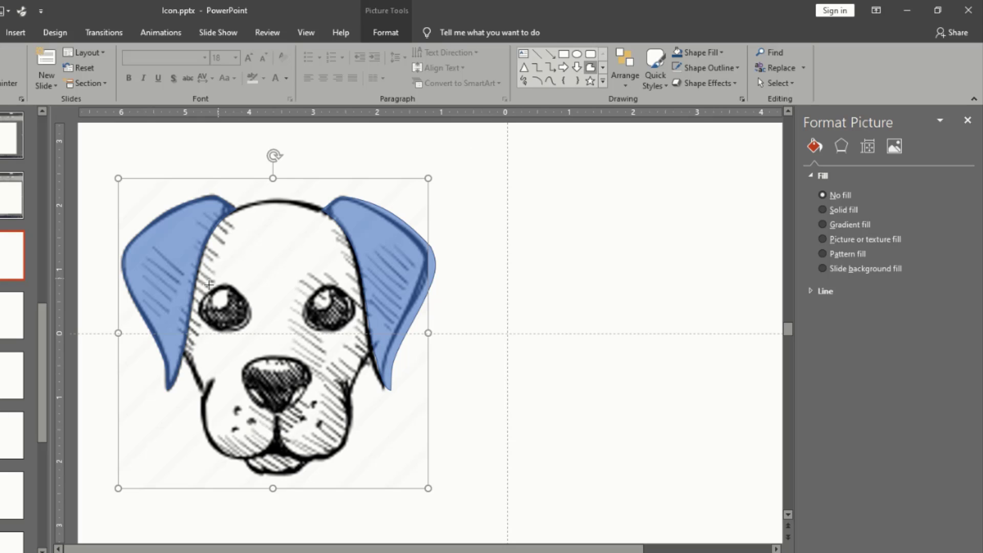
{"action": "scroll", "coordinate": [217, 290], "scroll_direction": "up", "scroll_amount": 3}
{"action": "scroll", "coordinate": [304, 370], "scroll_direction": "down", "scroll_amount": 1}
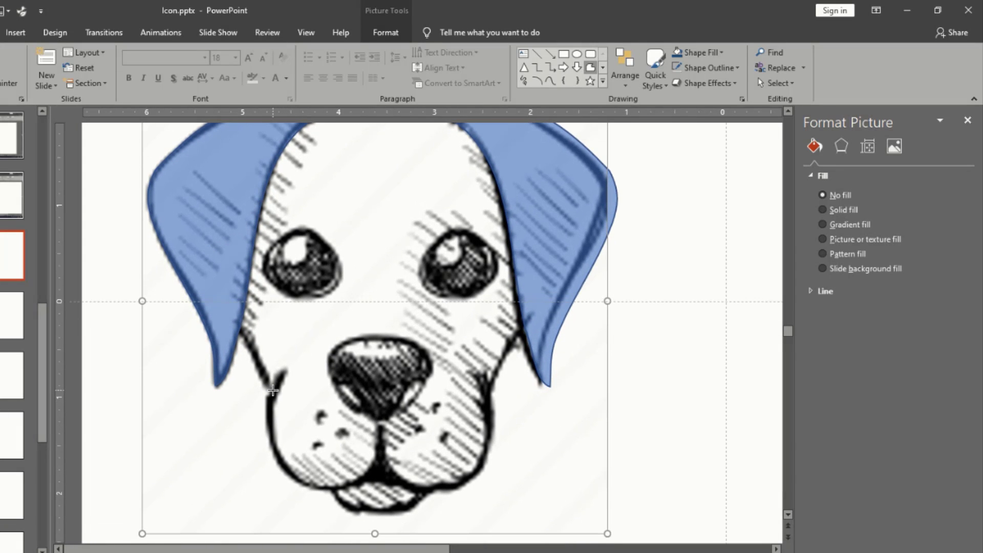
{"action": "scroll", "coordinate": [272, 399], "scroll_direction": "up", "scroll_amount": 1}
{"action": "left_click", "coordinate": [271, 411]}
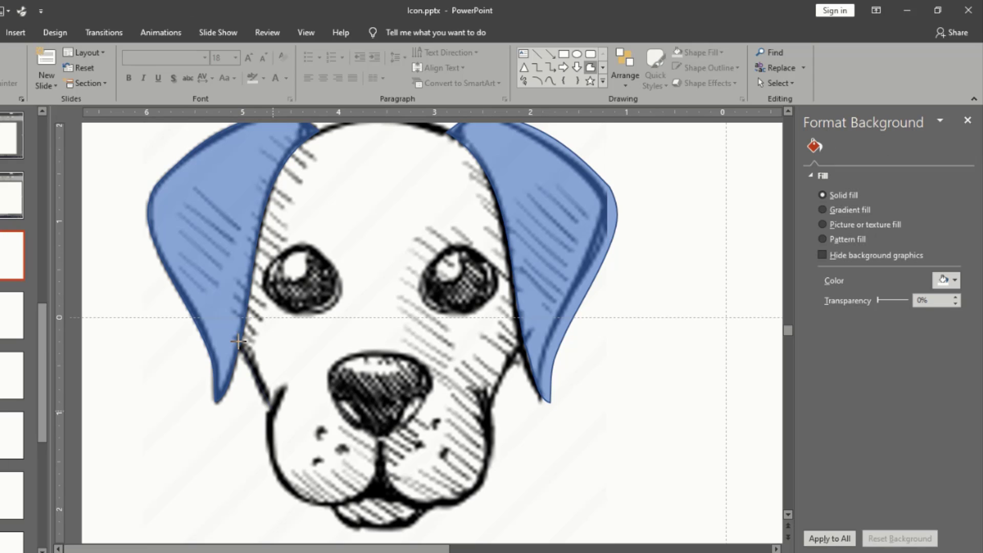
{"action": "left_click", "coordinate": [238, 341]}
{"action": "left_click", "coordinate": [203, 276]}
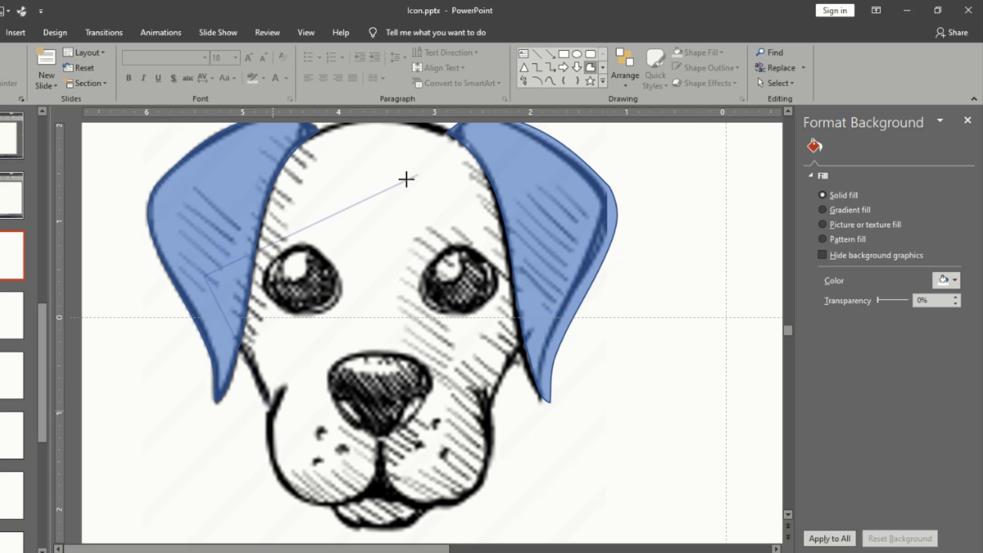
{"action": "double_click", "coordinate": [364, 216]}
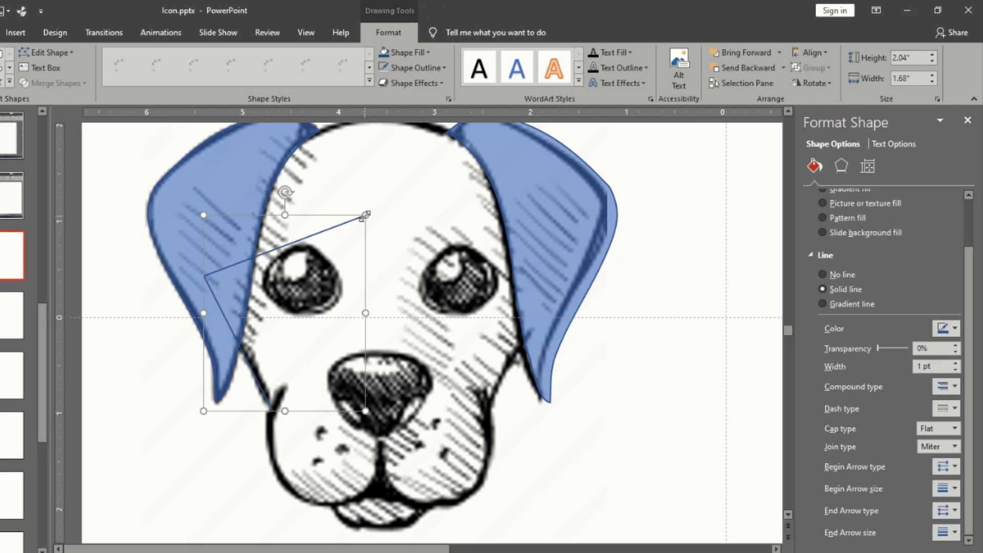
{"action": "scroll", "coordinate": [364, 216], "scroll_direction": "up", "scroll_amount": 1}
{"action": "key", "text": "Delete"}
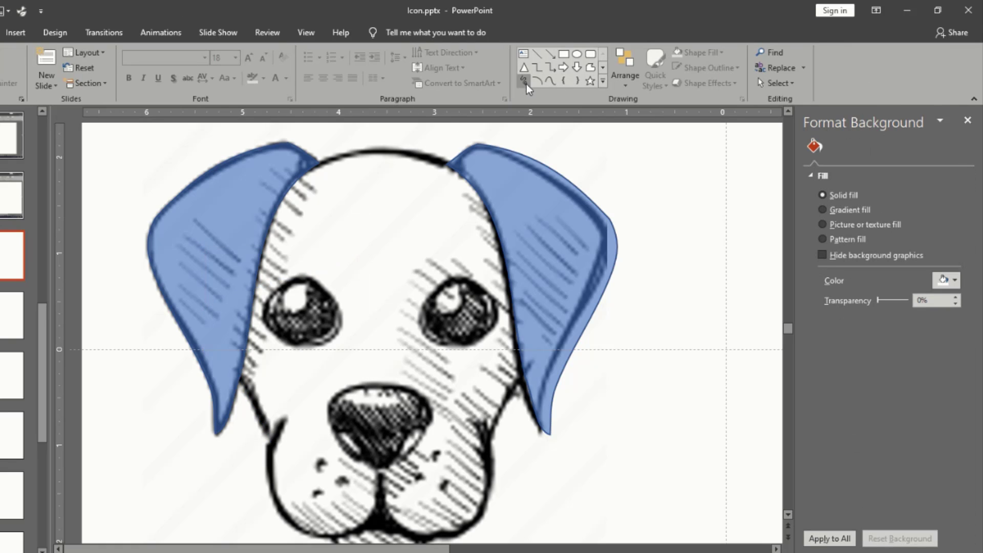
- Trace the dog's face with a closed freeform from the cheeks across both ears and crown to the chin, and set its fill transparency to 42%
{"action": "left_click", "coordinate": [590, 67]}
{"action": "scroll", "coordinate": [318, 510], "scroll_direction": "down", "scroll_amount": 1}
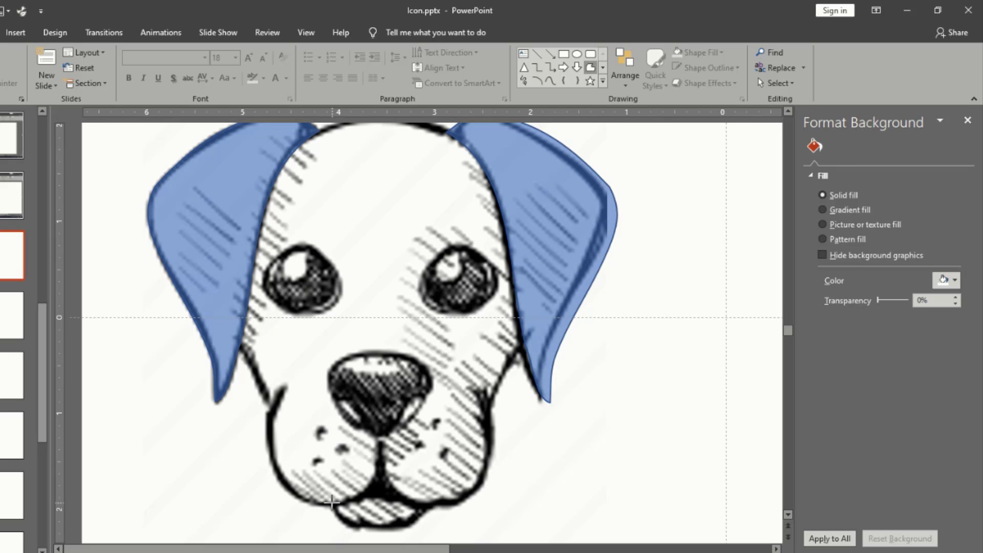
{"action": "left_click", "coordinate": [331, 502]}
{"action": "left_click", "coordinate": [273, 408]}
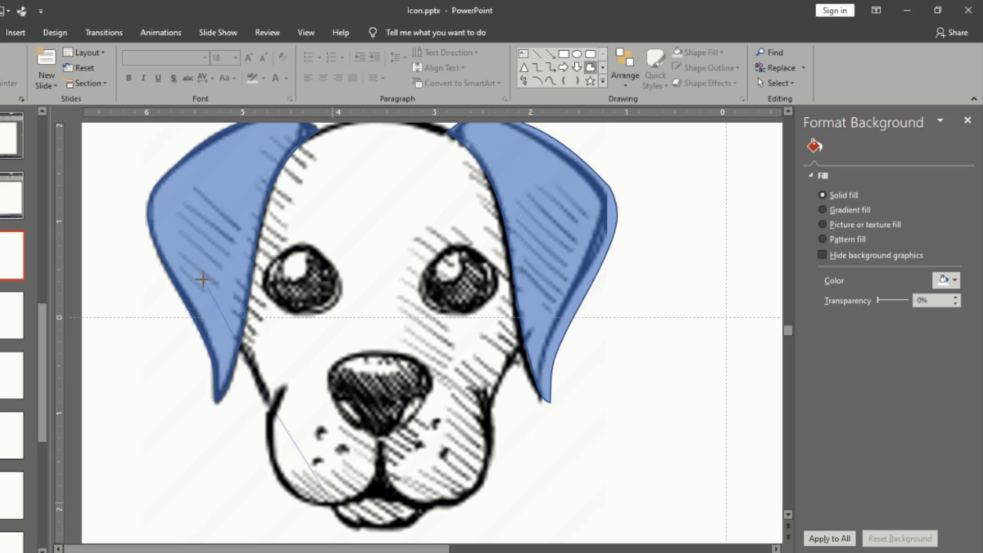
{"action": "left_click", "coordinate": [263, 142]}
{"action": "left_click", "coordinate": [318, 131]}
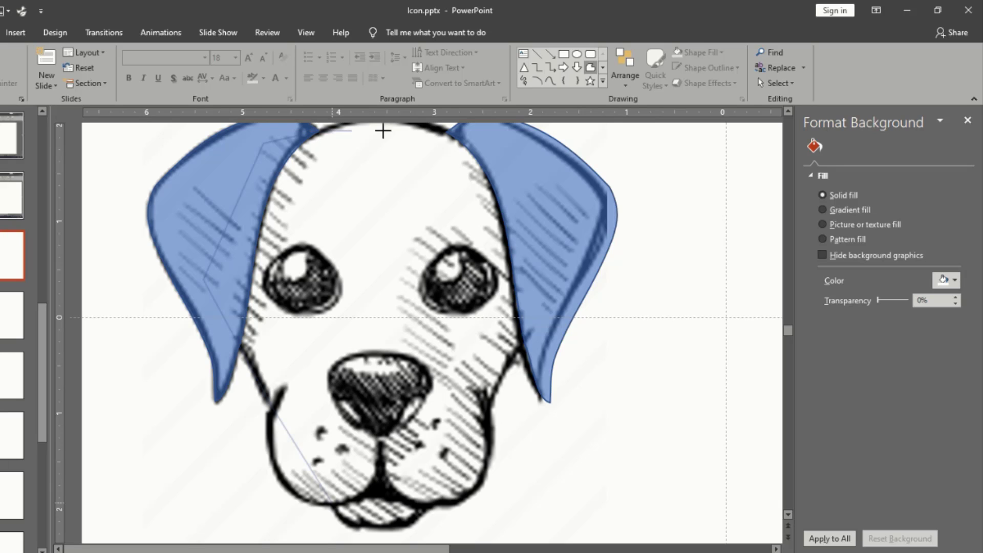
{"action": "left_click", "coordinate": [449, 132]}
{"action": "left_click", "coordinate": [565, 193]}
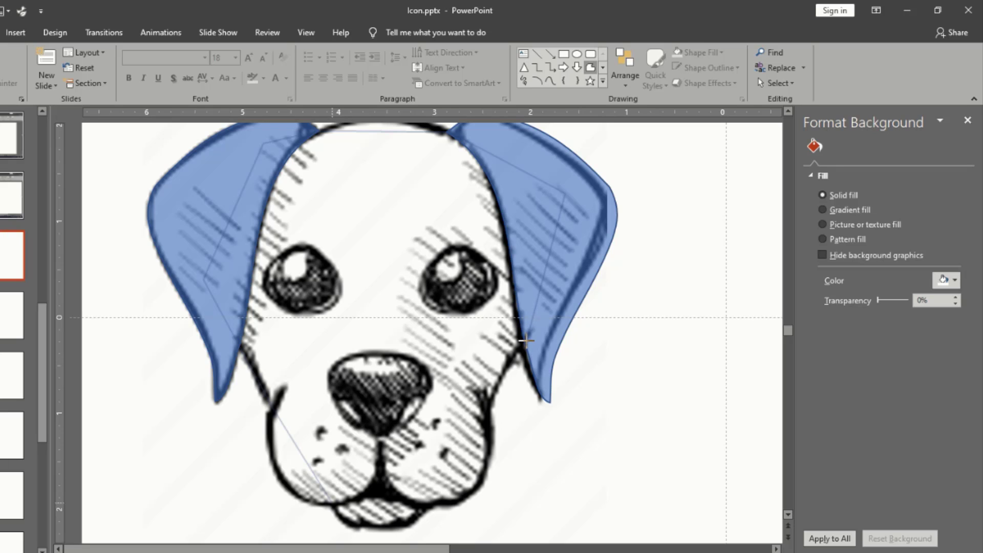
{"action": "left_click", "coordinate": [518, 352]}
{"action": "left_click", "coordinate": [487, 406]}
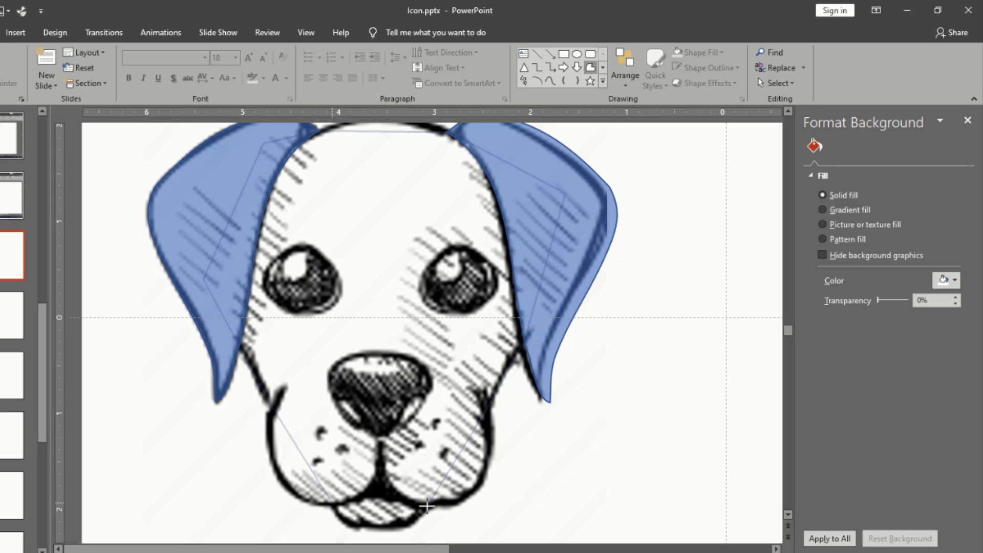
{"action": "left_click", "coordinate": [427, 507]}
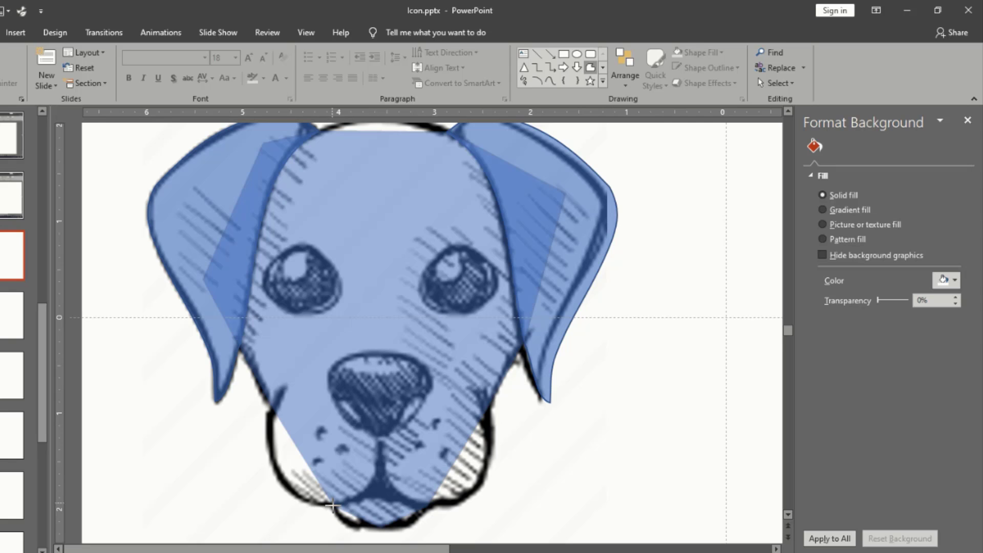
{"action": "double_click", "coordinate": [383, 527]}
{"action": "right_click", "coordinate": [397, 401]}
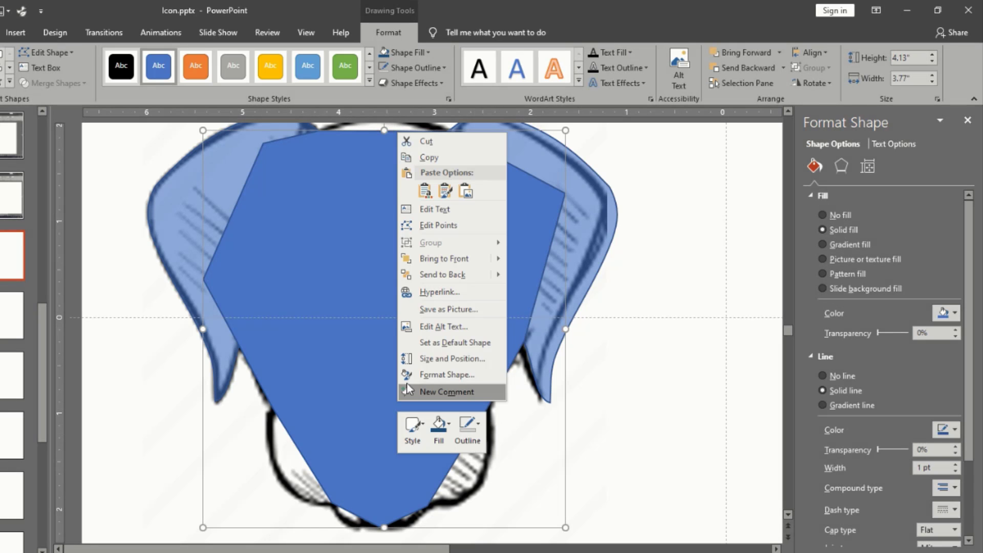
{"action": "left_click_drag", "start_coordinate": [878, 334], "coordinate": [890, 332]}
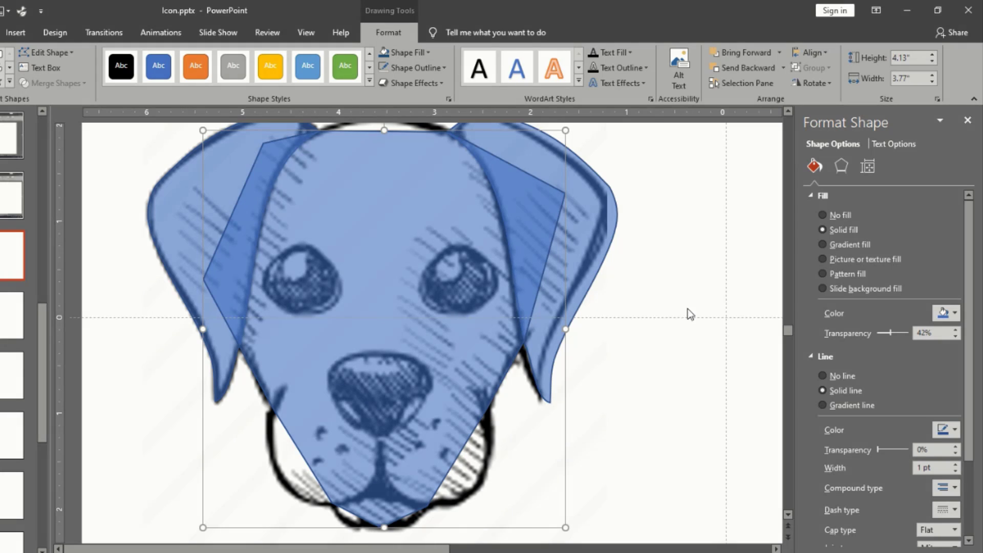
- Edit the face shape's points so its left cheek and the left half of the chin curve along the sketch
{"action": "right_click", "coordinate": [429, 270]}
{"action": "left_click", "coordinate": [459, 365]}
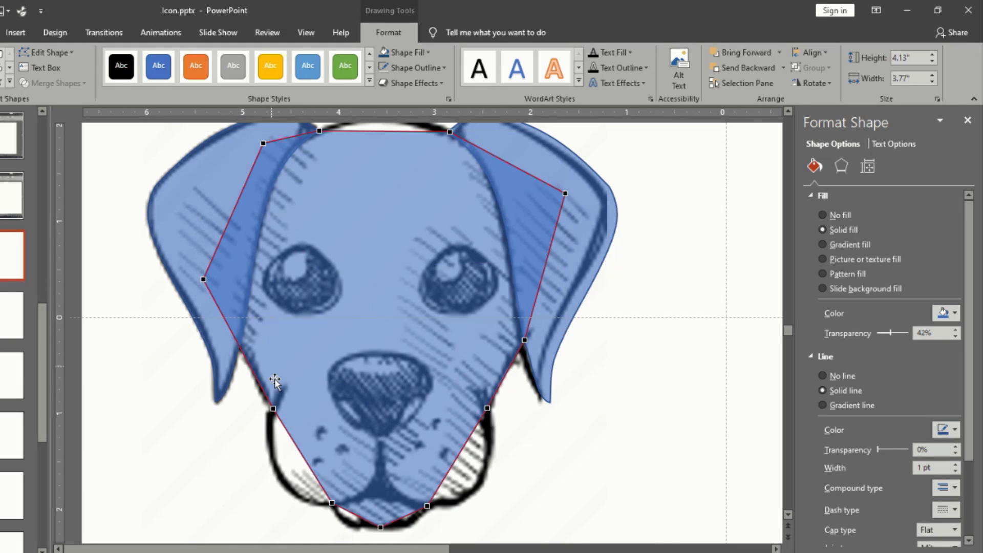
{"action": "left_click_drag", "start_coordinate": [274, 409], "coordinate": [274, 408]}
{"action": "left_click_drag", "start_coordinate": [292, 441], "coordinate": [365, 524]}
{"action": "left_click", "coordinate": [332, 503]}
{"action": "left_click", "coordinate": [380, 526]}
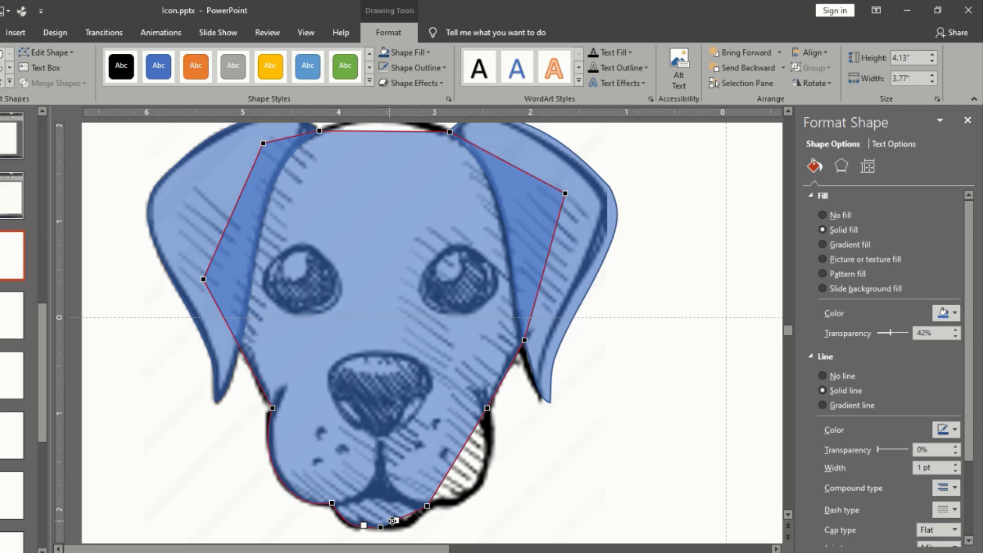
- Bend the face shape's right chin and right cheek segments outward to match the sketched muzzle
{"action": "left_click", "coordinate": [427, 506]}
{"action": "left_click_drag", "start_coordinate": [412, 512], "coordinate": [414, 519]}
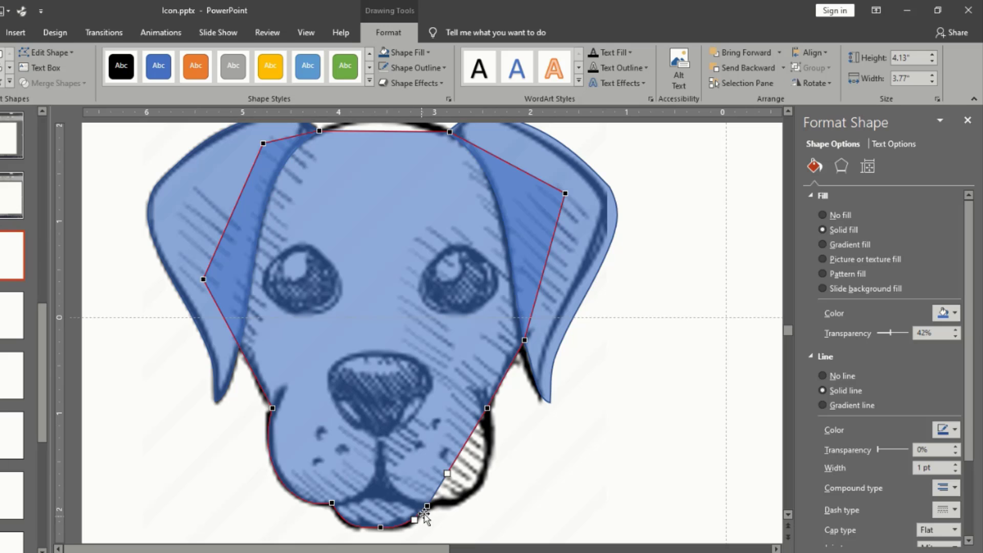
{"action": "left_click_drag", "start_coordinate": [449, 473], "coordinate": [484, 497]}
{"action": "left_click", "coordinate": [487, 410]}
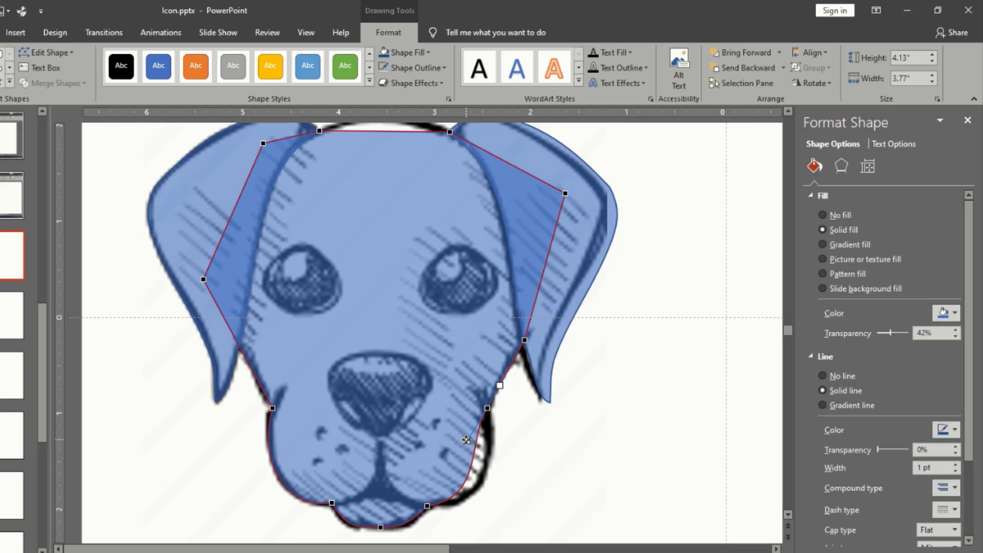
{"action": "left_click_drag", "start_coordinate": [465, 439], "coordinate": [483, 502]}
{"action": "left_click", "coordinate": [428, 507]}
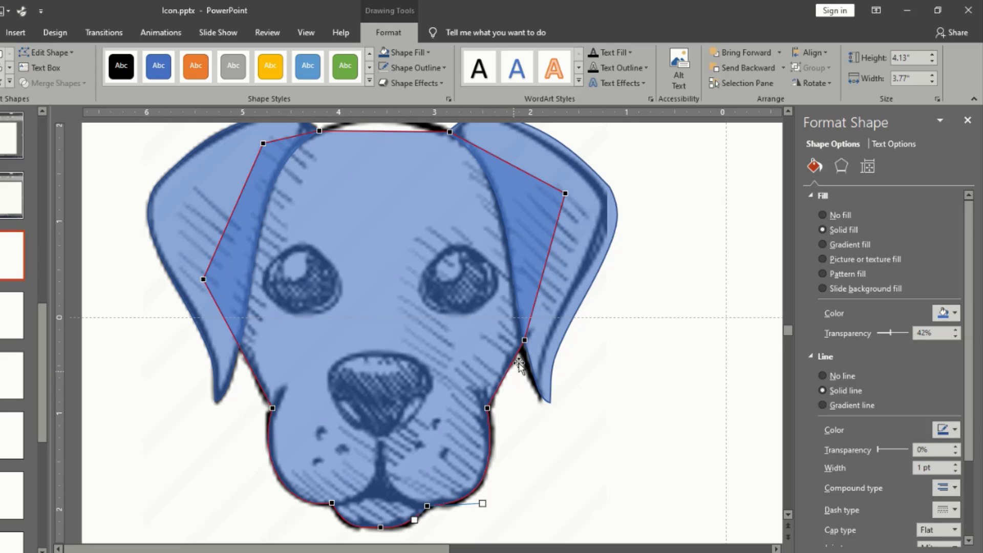
- Curve the face edge between the right cheek and right ear inward and fine-tune the point where it meets the ear
{"action": "left_click", "coordinate": [523, 342]}
{"action": "left_click_drag", "start_coordinate": [508, 367], "coordinate": [507, 366]}
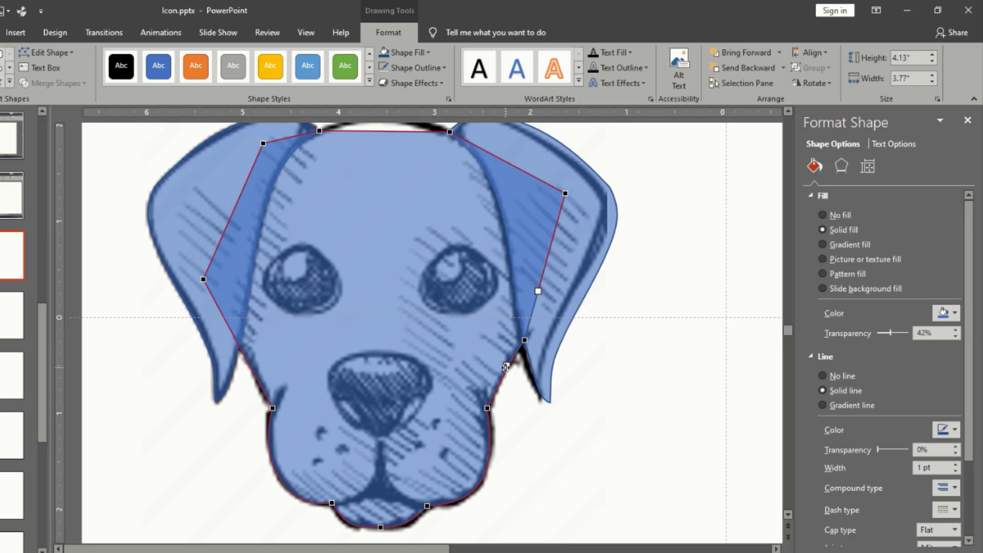
{"action": "left_click", "coordinate": [489, 408]}
{"action": "scroll", "coordinate": [344, 435], "scroll_direction": "up", "scroll_amount": 3}
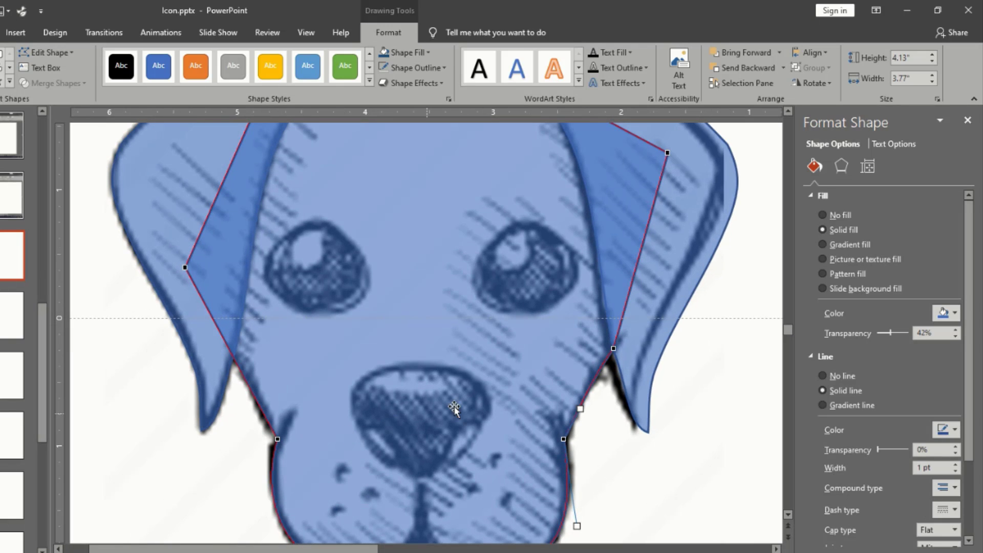
{"action": "left_click_drag", "start_coordinate": [581, 409], "coordinate": [575, 407]}
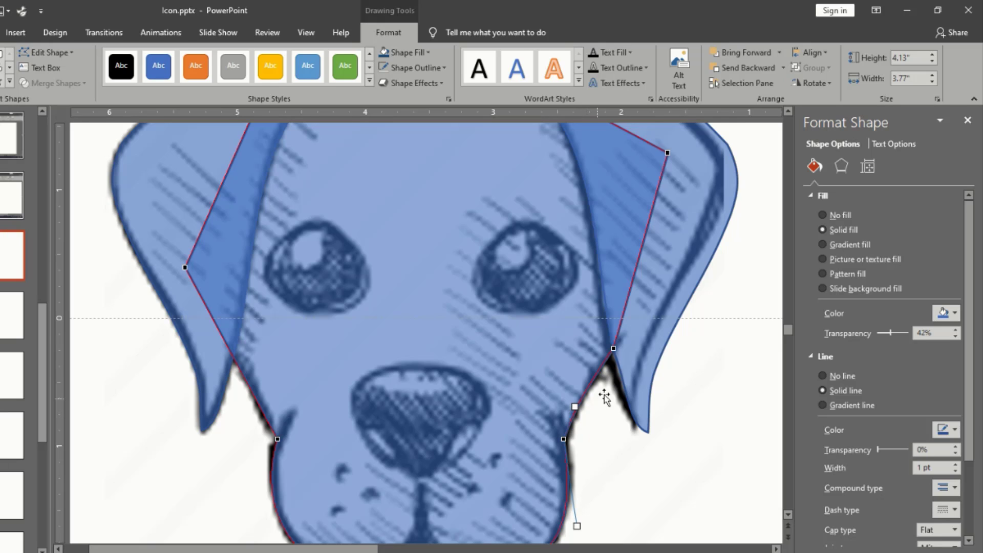
{"action": "left_click", "coordinate": [615, 349]}
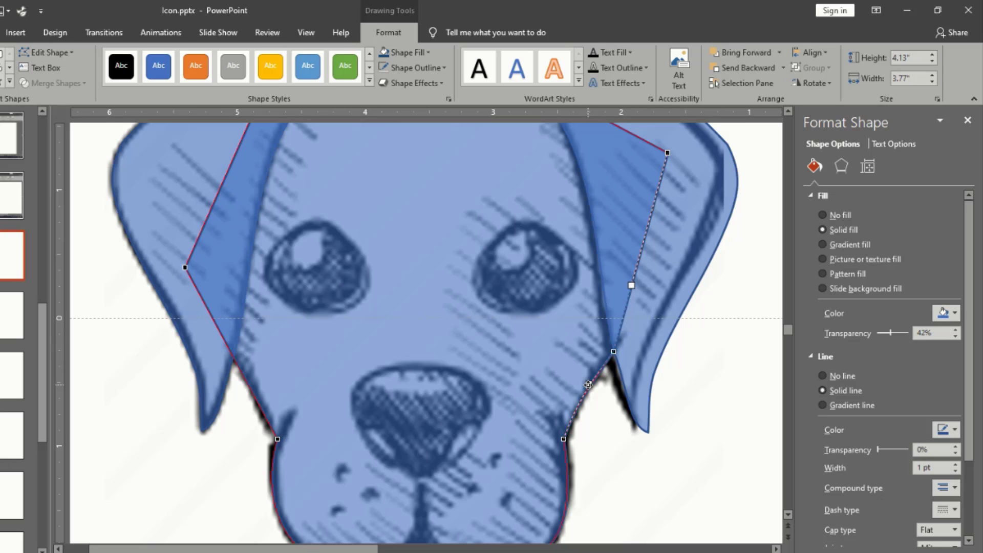
- Curve the face edge between the left ear and left cheek to follow the sketched line
{"action": "left_click", "coordinate": [185, 268]}
{"action": "left_click_drag", "start_coordinate": [218, 325], "coordinate": [228, 331]}
{"action": "left_click", "coordinate": [278, 439]}
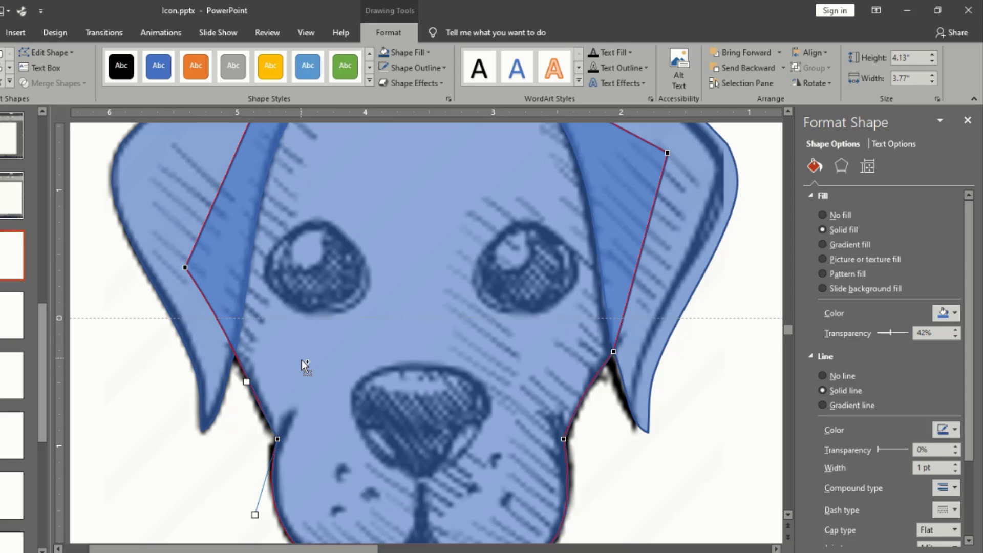
{"action": "scroll", "coordinate": [303, 361], "scroll_direction": "down", "scroll_amount": 2}
{"action": "scroll", "coordinate": [314, 182], "scroll_direction": "up", "scroll_amount": 2}
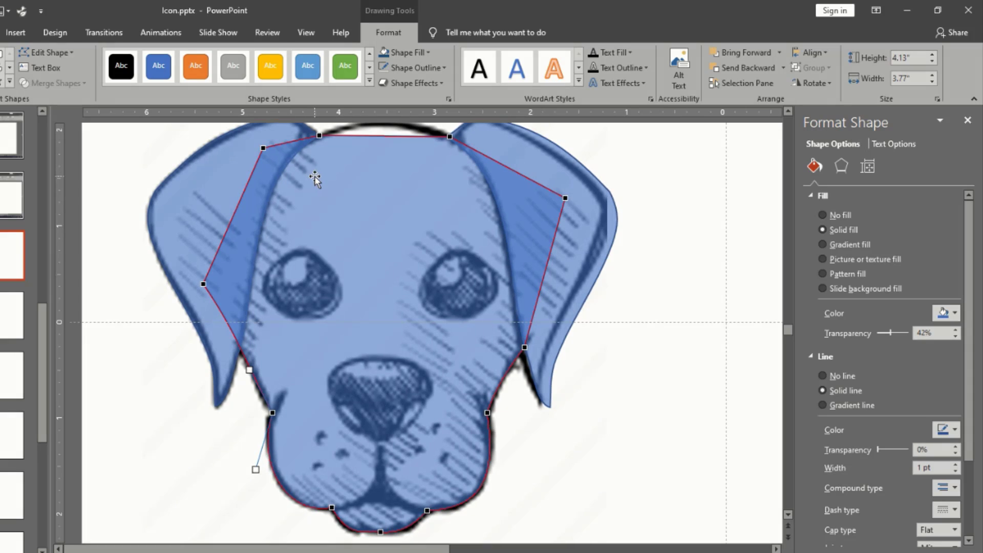
- Arch the face shape's top edge between the ears along the sketched crown and finish editing its points
{"action": "left_click", "coordinate": [319, 168]}
{"action": "left_click_drag", "start_coordinate": [361, 169], "coordinate": [428, 151]}
{"action": "left_click", "coordinate": [449, 168]}
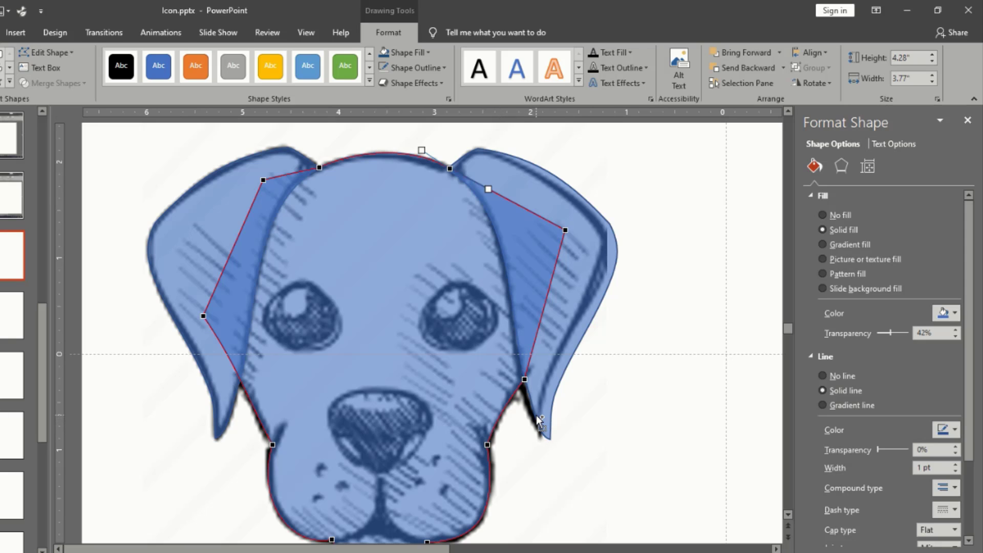
{"action": "scroll", "coordinate": [536, 417], "scroll_direction": "down", "scroll_amount": 2}
{"action": "left_click", "coordinate": [430, 494]}
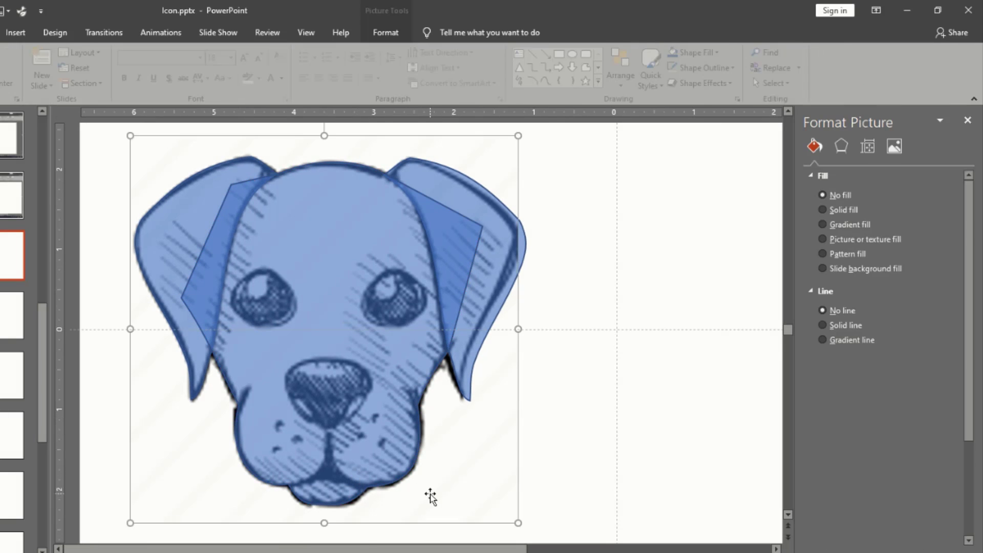
{"action": "left_click", "coordinate": [361, 358]}
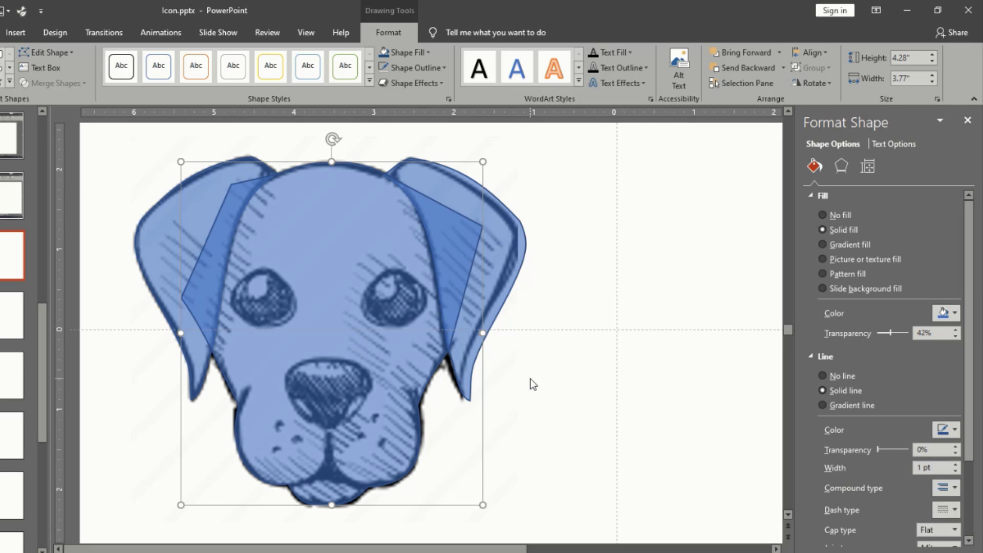
{"action": "left_click", "coordinate": [551, 387]}
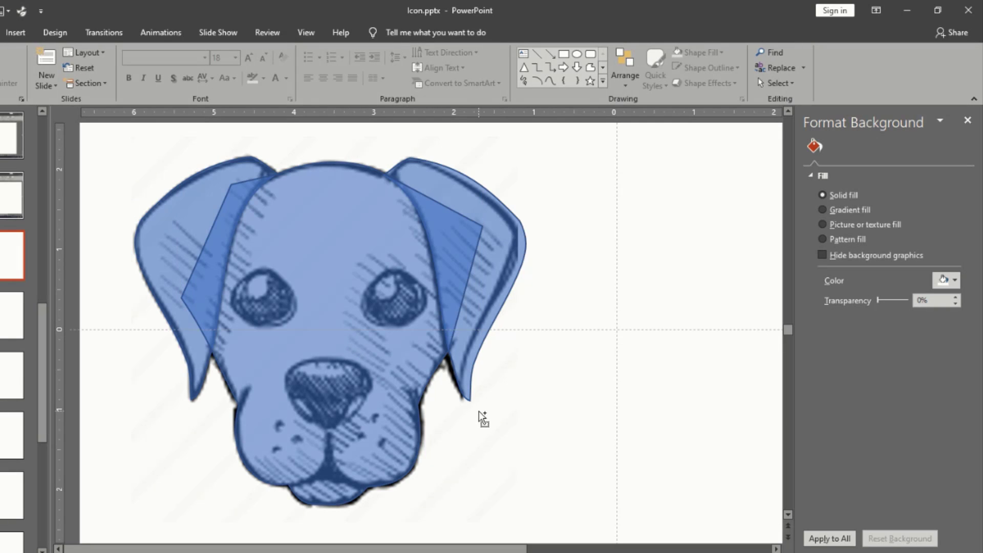
- Draw a triangular freeform about 0.79 by 0.63 inches over the dark mouth area below the nose, with 50% fill transparency
{"action": "scroll", "coordinate": [481, 417], "scroll_direction": "up", "scroll_amount": 2}
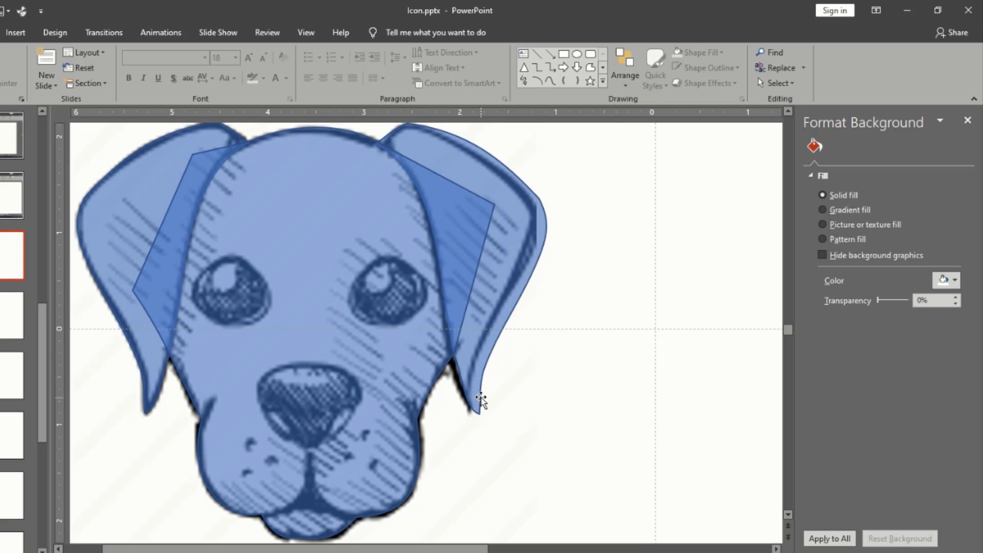
{"action": "scroll", "coordinate": [478, 401], "scroll_direction": "down", "scroll_amount": 1}
{"action": "left_click", "coordinate": [590, 68]}
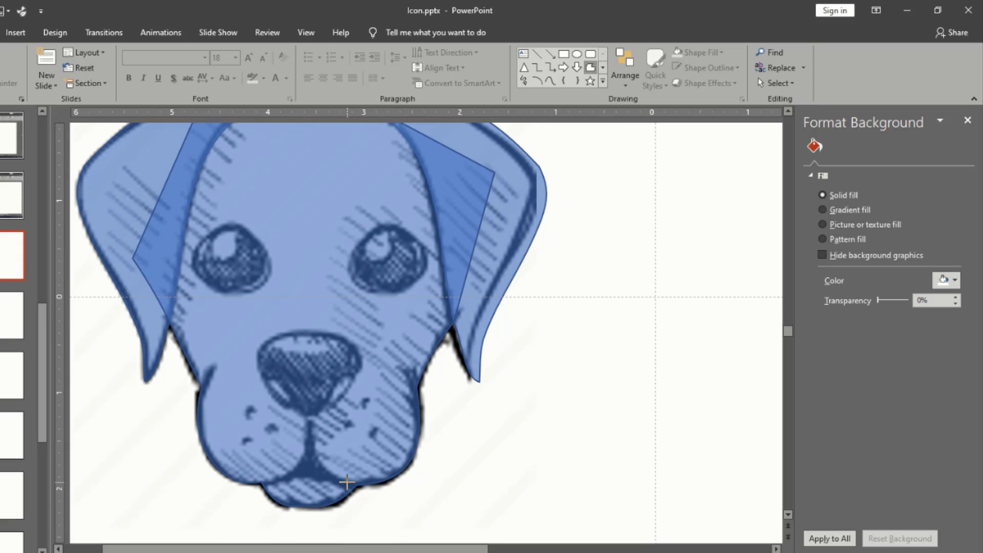
{"action": "left_click", "coordinate": [346, 482]}
{"action": "left_click", "coordinate": [309, 422]}
{"action": "left_click", "coordinate": [272, 481]}
{"action": "left_click", "coordinate": [346, 482]}
{"action": "scroll", "coordinate": [309, 462], "scroll_direction": "up", "scroll_amount": 5, "text": "ctrl"}
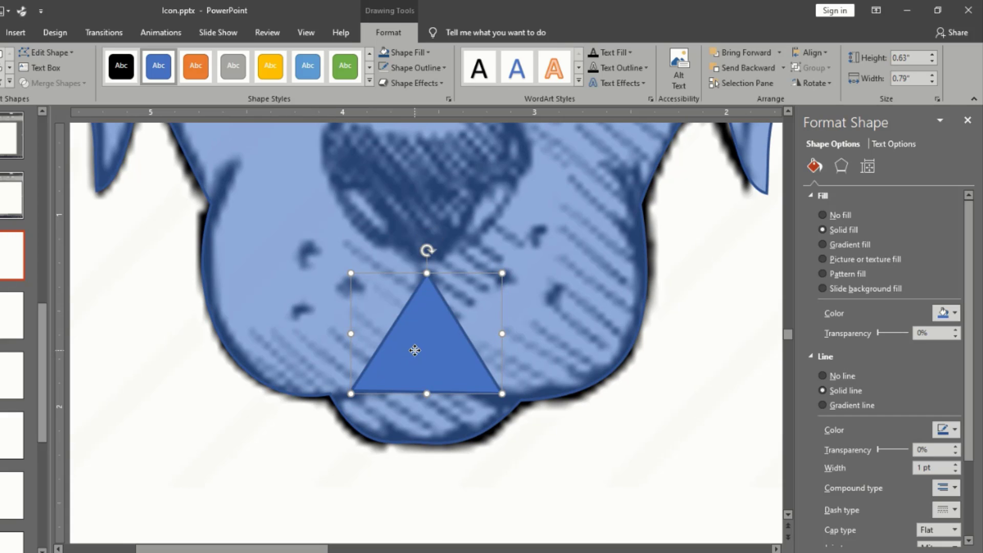
{"action": "right_click", "coordinate": [417, 352]}
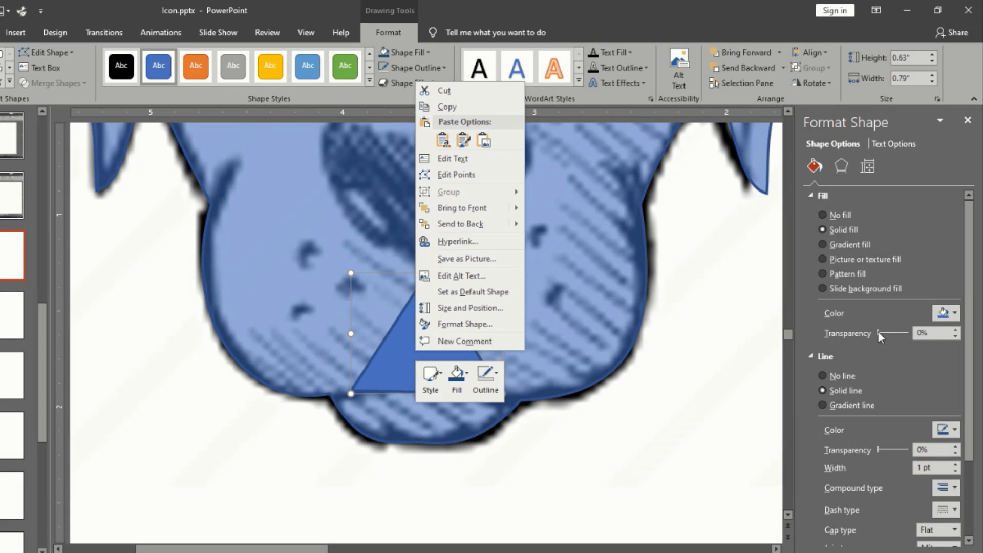
{"action": "left_click_drag", "start_coordinate": [878, 330], "coordinate": [890, 330]}
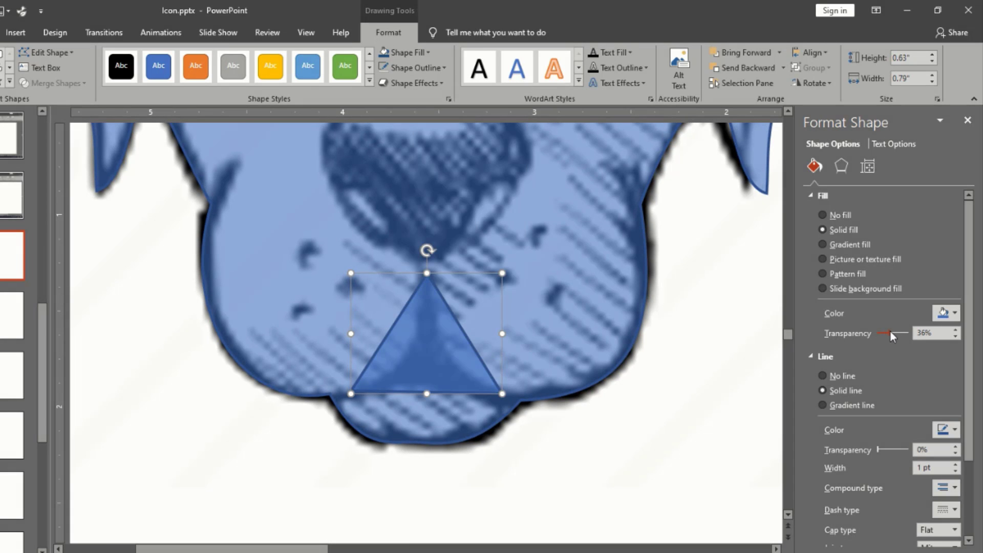
- Edit the mouth triangle's points, bending both sides inward from the top point along the sketched mouth line
{"action": "right_click", "coordinate": [422, 357]}
{"action": "left_click", "coordinate": [473, 174]}
{"action": "left_click", "coordinate": [427, 273]}
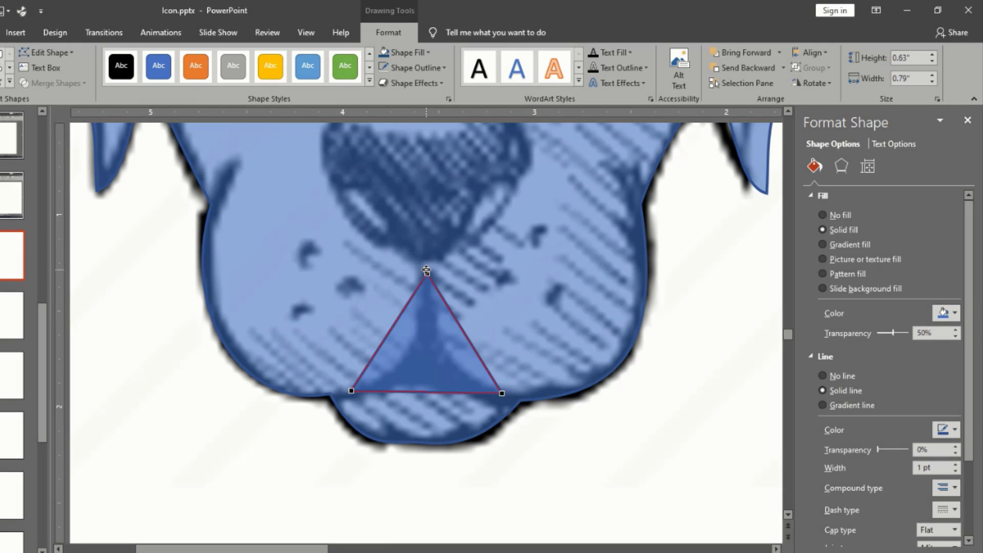
{"action": "left_click_drag", "start_coordinate": [403, 313], "coordinate": [420, 357]}
{"action": "left_click_drag", "start_coordinate": [451, 324], "coordinate": [440, 363]}
- Refine the mouth shape's curves at its two lower corners and bow its bottom edge slightly upward to match the sketch
{"action": "left_click", "coordinate": [350, 392]}
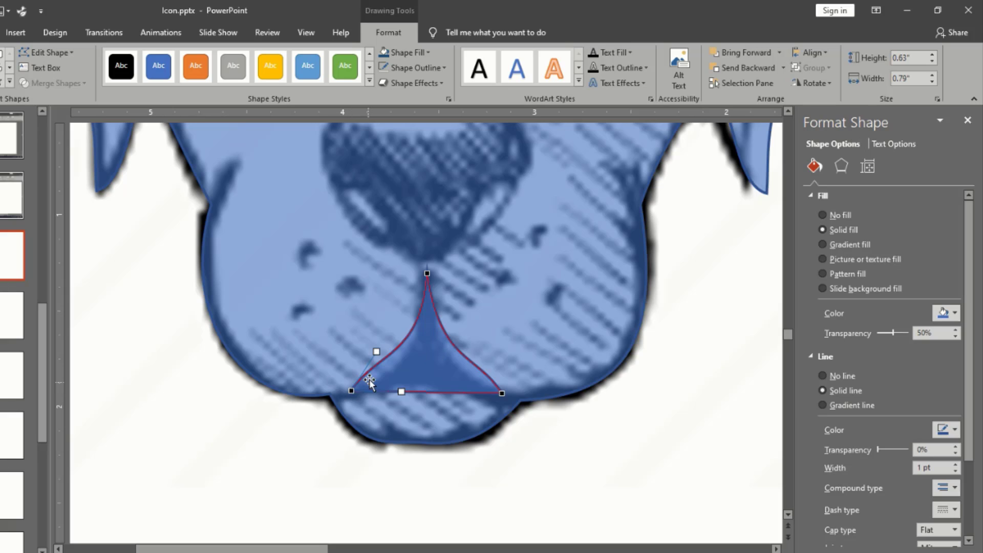
{"action": "left_click_drag", "start_coordinate": [376, 357], "coordinate": [398, 374]}
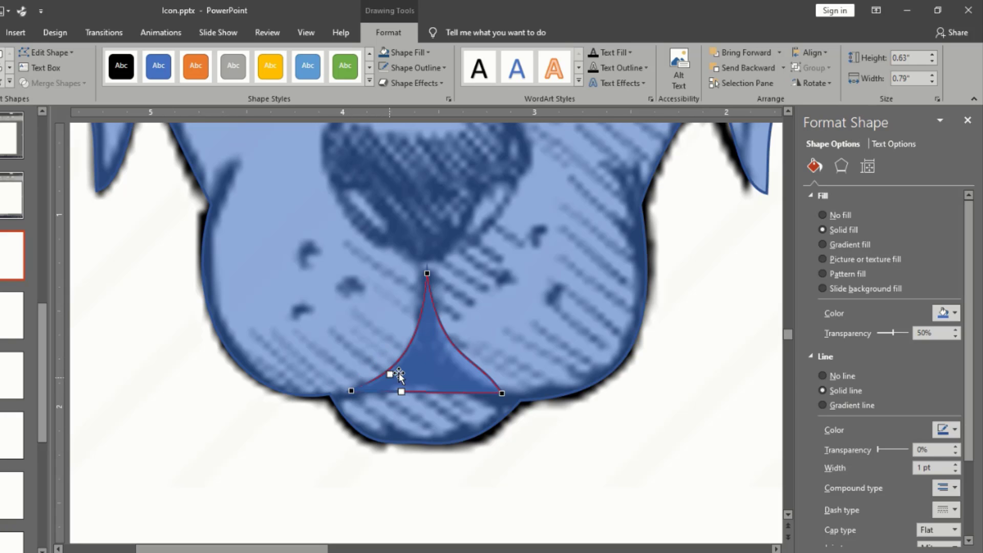
{"action": "left_click", "coordinate": [502, 393]}
{"action": "left_click_drag", "start_coordinate": [473, 357], "coordinate": [444, 372]}
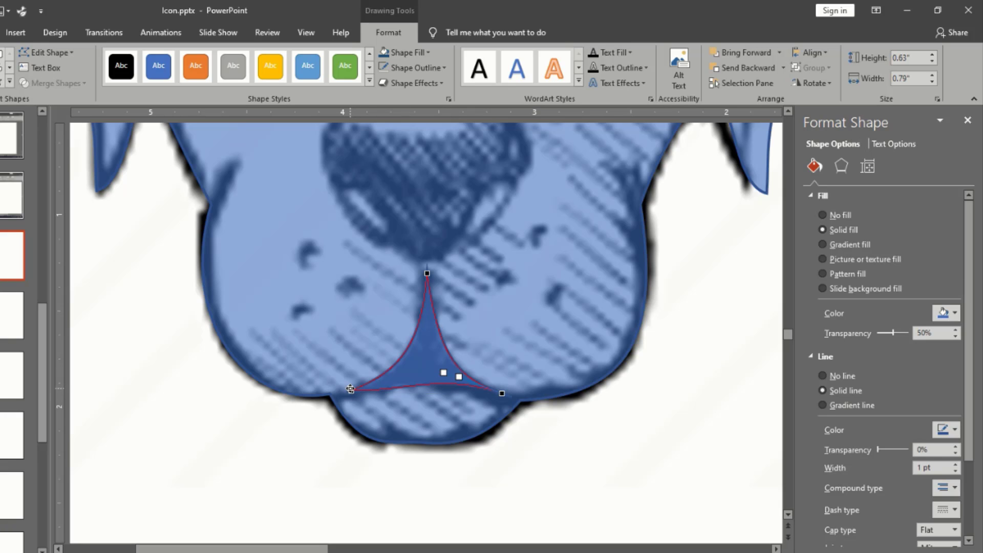
{"action": "left_click", "coordinate": [353, 390]}
{"action": "left_click", "coordinate": [563, 465]}
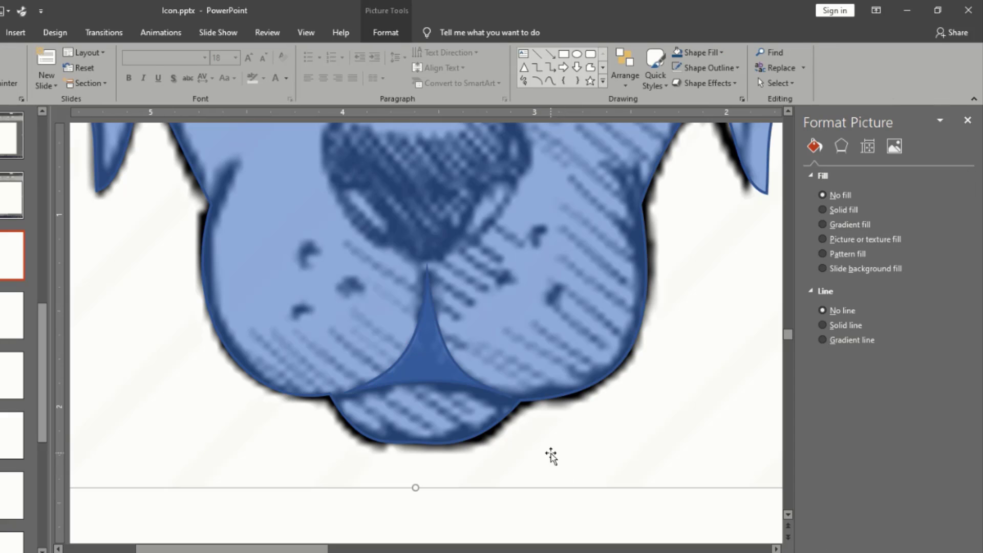
- Draw a four-cornered freeform about 1.05 by 0.66 inches over the sketched nose, tapering to a narrow bottom edge
{"action": "scroll", "coordinate": [548, 455], "scroll_direction": "up", "scroll_amount": 1}
{"action": "scroll", "coordinate": [491, 379], "scroll_direction": "up", "scroll_amount": 3}
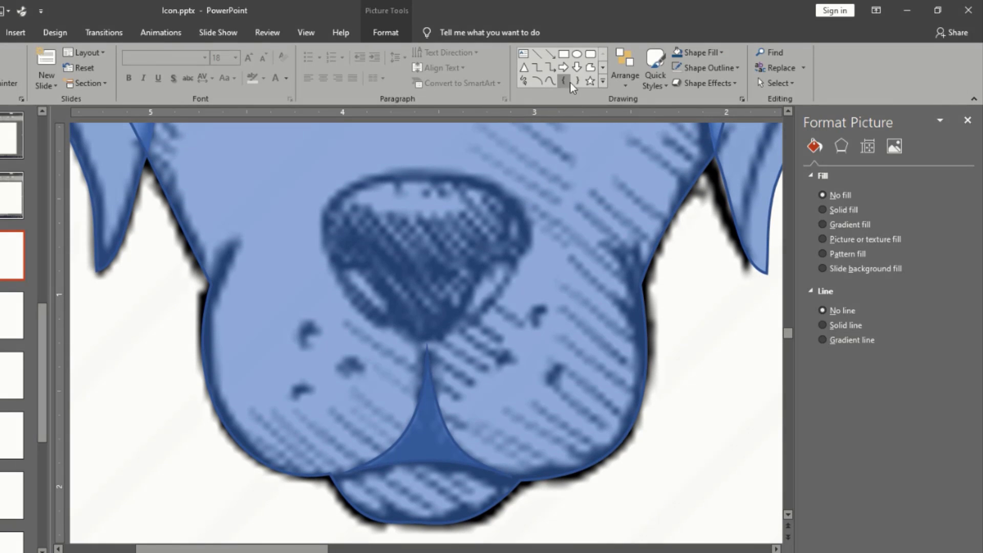
{"action": "left_click", "coordinate": [591, 70]}
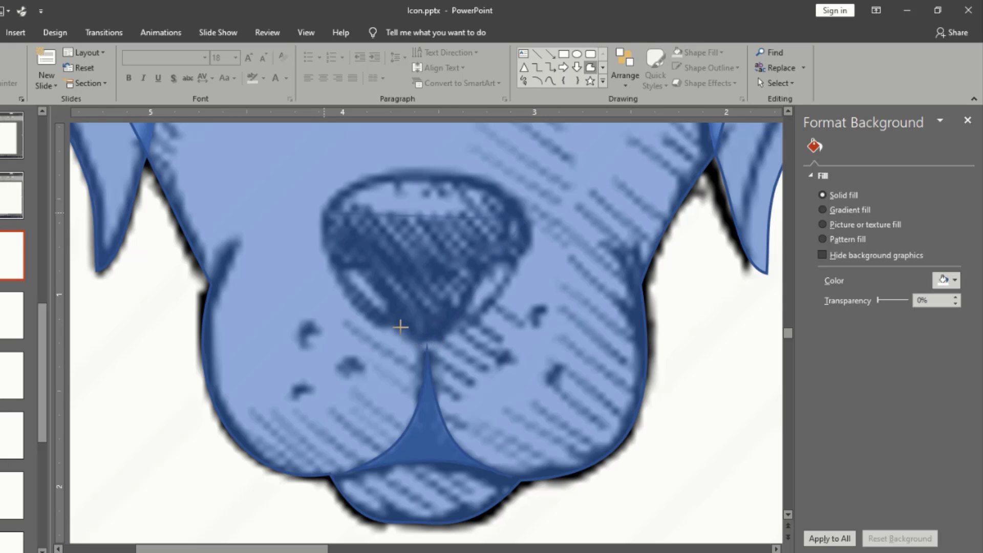
{"action": "left_click", "coordinate": [332, 214]}
- Edit the nose shape's points so its top edge arches along the upper outline of the sketched nose
{"action": "right_click", "coordinate": [358, 220]}
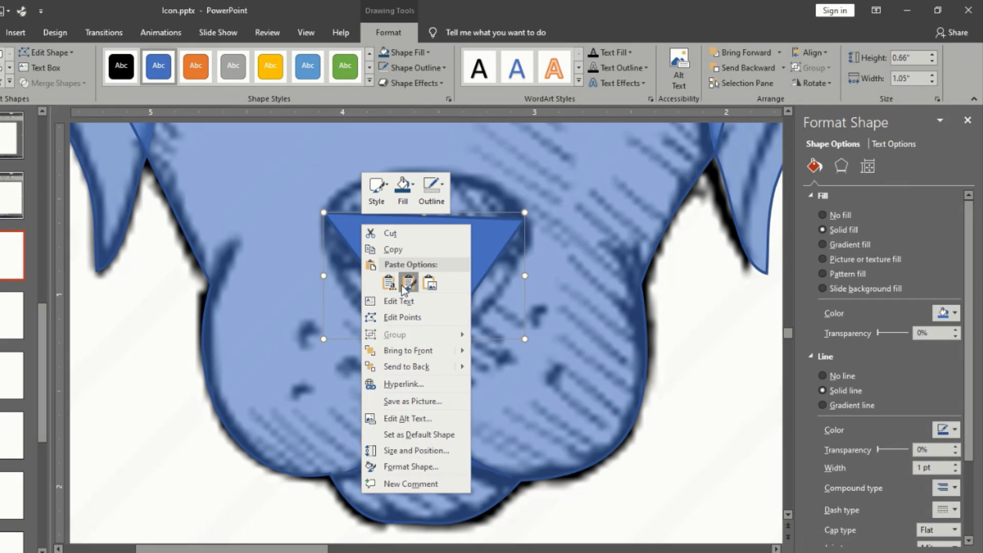
{"action": "left_click", "coordinate": [395, 322]}
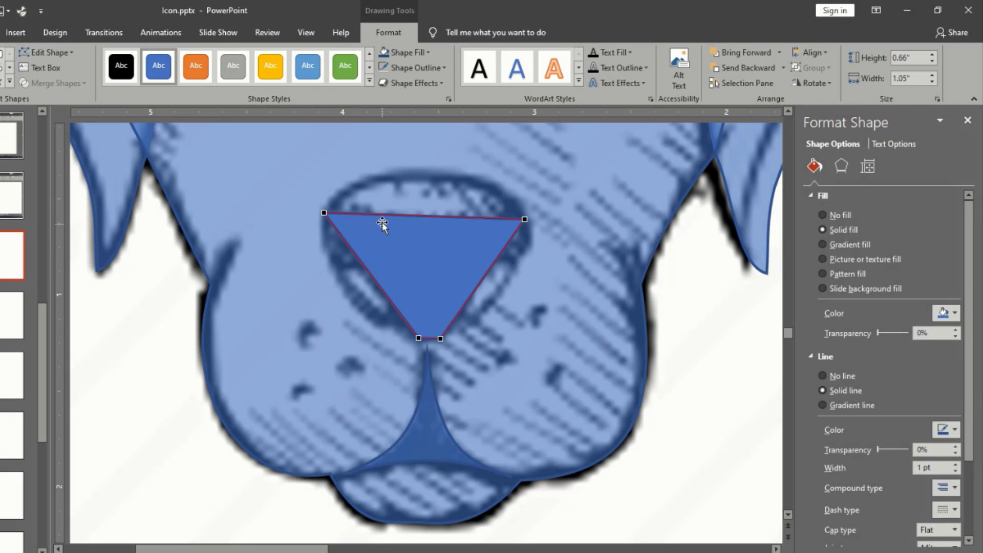
{"action": "left_click", "coordinate": [324, 213]}
{"action": "left_click_drag", "start_coordinate": [391, 215], "coordinate": [379, 138]}
{"action": "left_click", "coordinate": [523, 216]}
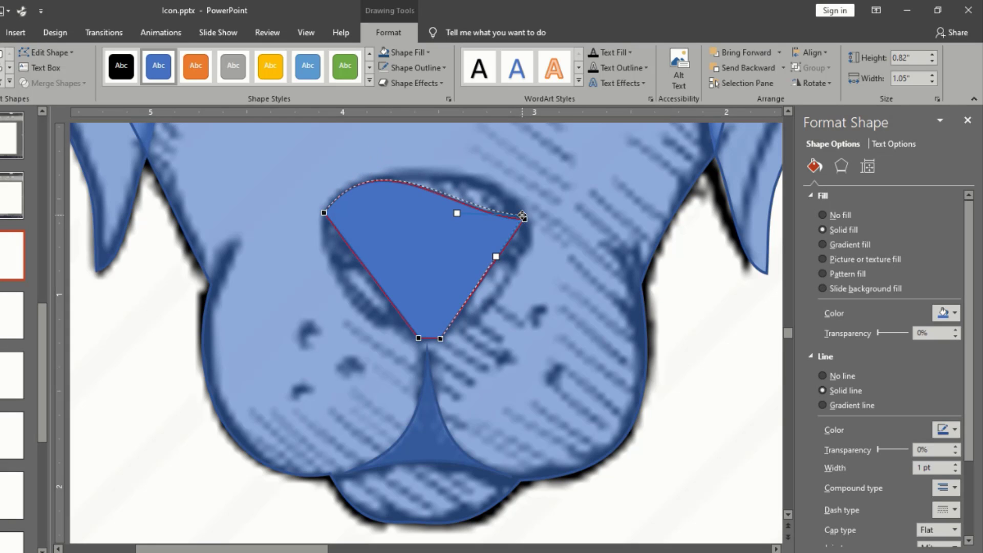
{"action": "left_click_drag", "start_coordinate": [457, 212], "coordinate": [518, 169]}
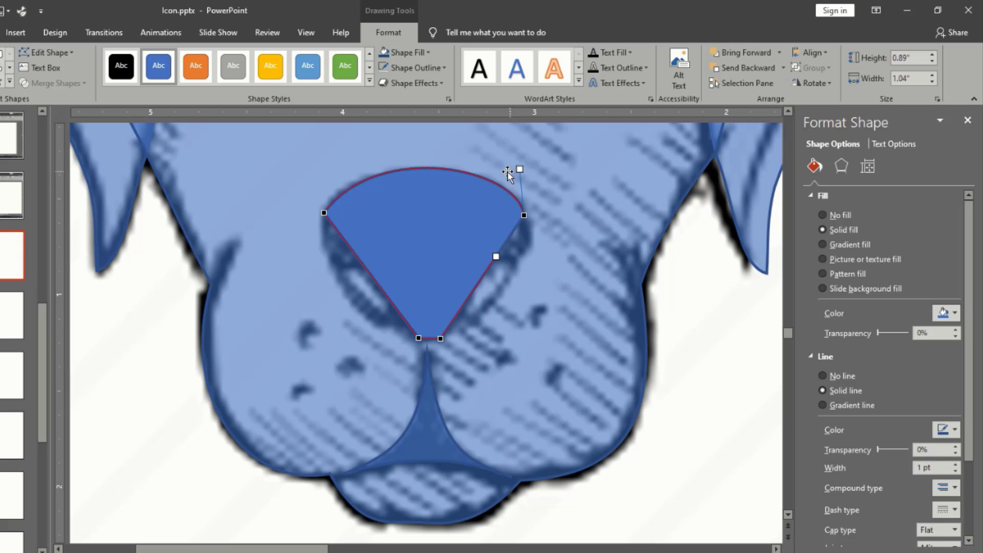
{"action": "left_click", "coordinate": [324, 212]}
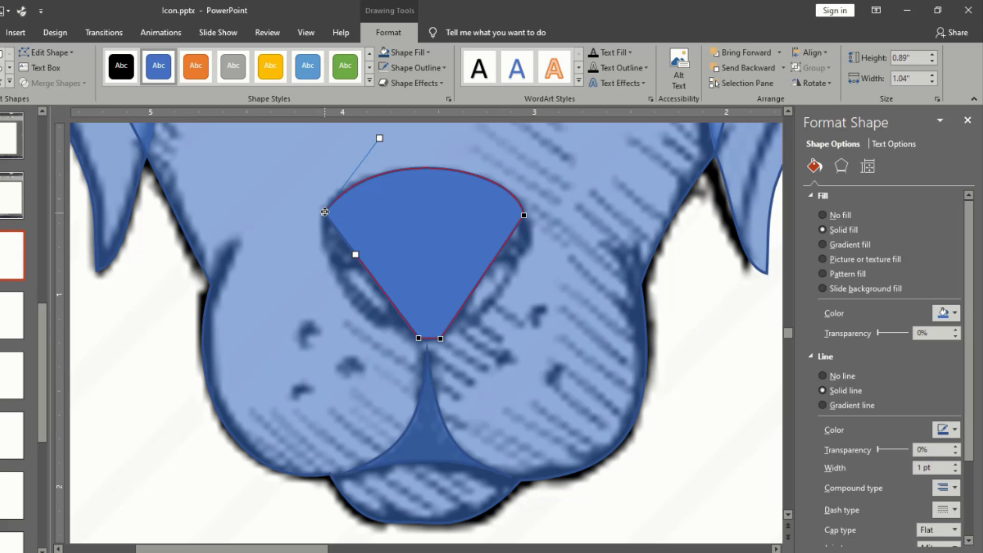
{"action": "left_click", "coordinate": [370, 138]}
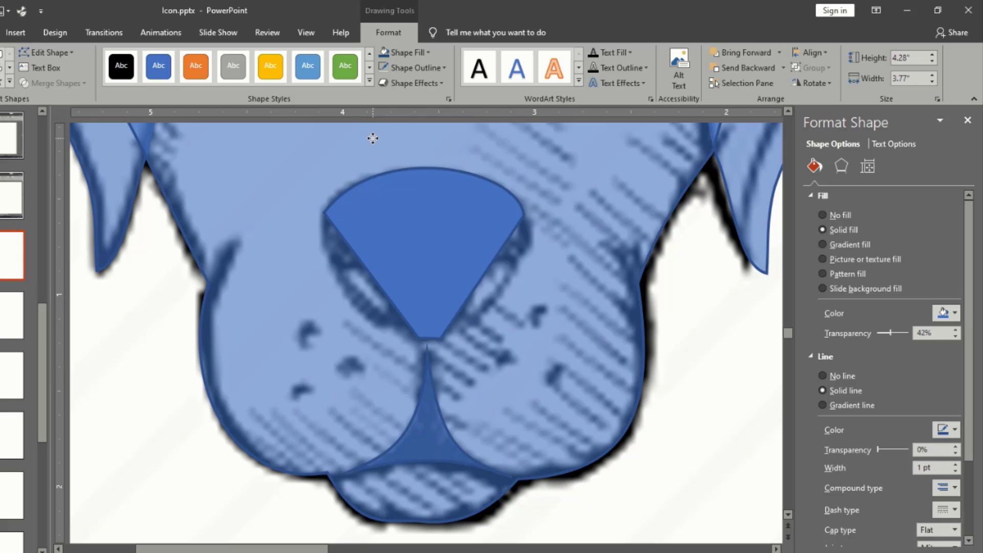
- Refine the upper-left curve of the nose shape and bow its left side outward down to the bottom-left point
{"action": "left_click", "coordinate": [387, 186]}
{"action": "right_click", "coordinate": [365, 200]}
{"action": "left_click", "coordinate": [406, 291]}
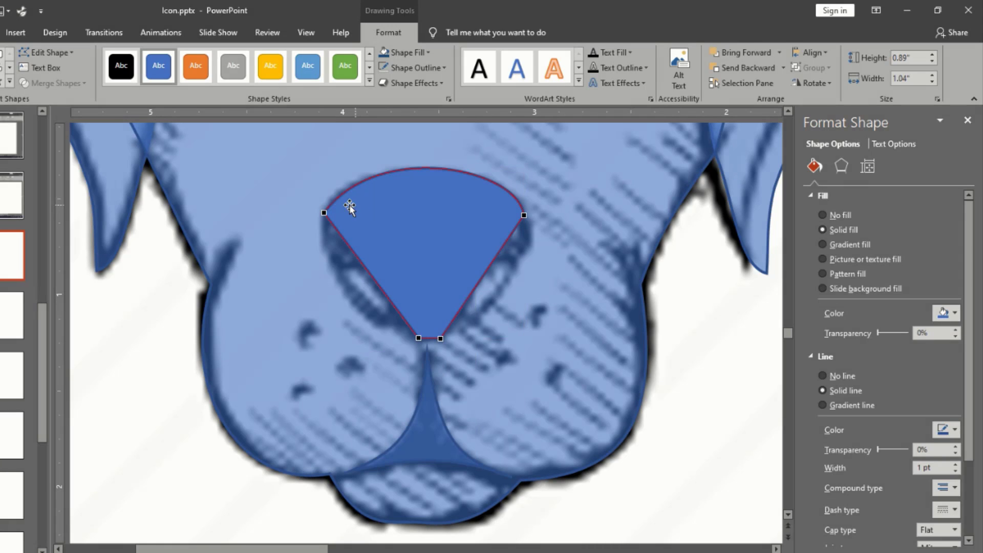
{"action": "left_click", "coordinate": [324, 212]}
{"action": "left_click_drag", "start_coordinate": [378, 138], "coordinate": [356, 143]}
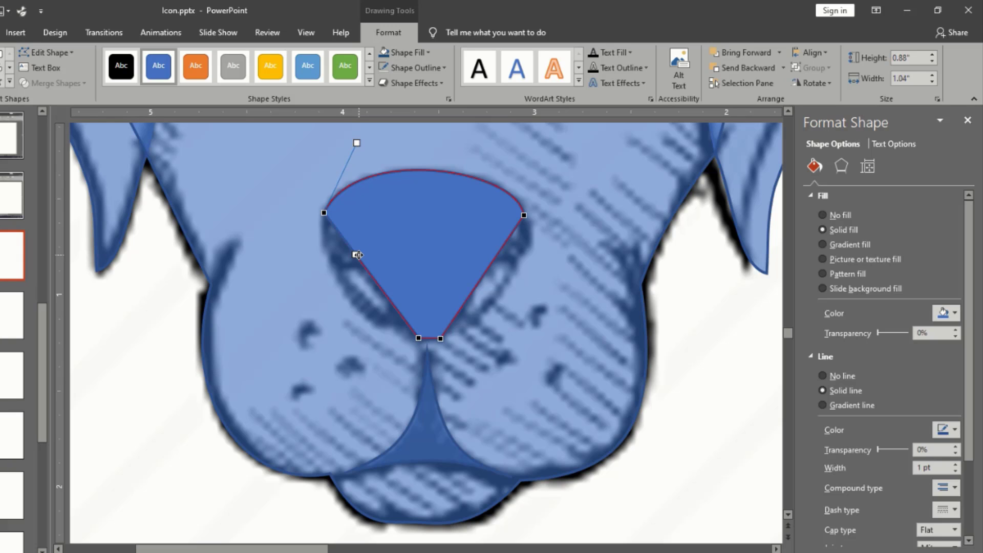
{"action": "left_click_drag", "start_coordinate": [355, 254], "coordinate": [319, 282]}
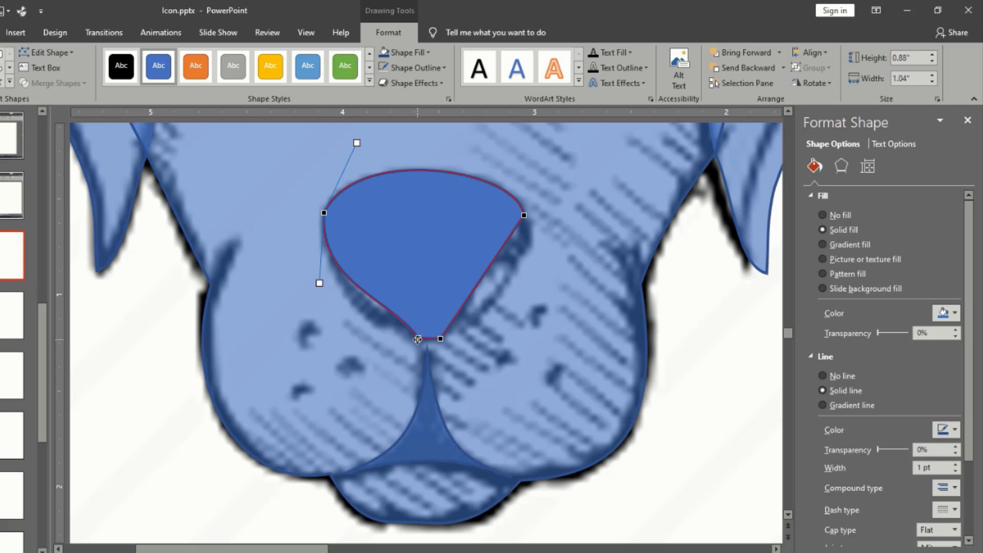
{"action": "left_click", "coordinate": [418, 338]}
{"action": "left_click_drag", "start_coordinate": [387, 297], "coordinate": [371, 309]}
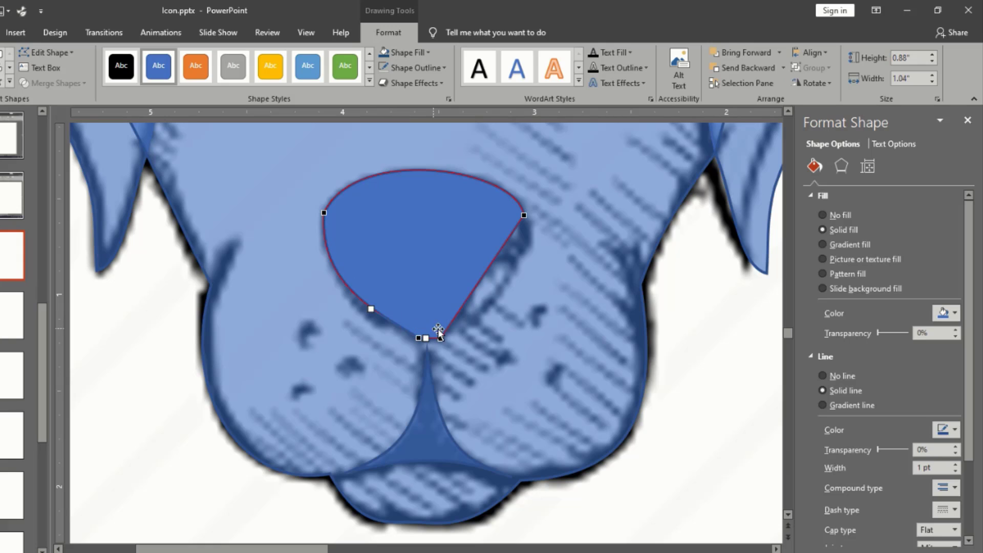
- Bow the nose shape's right side outward between its bottom-right and upper-right points to follow the sketch
{"action": "left_click", "coordinate": [441, 338]}
{"action": "left_click_drag", "start_coordinate": [469, 297], "coordinate": [503, 309]}
{"action": "left_click", "coordinate": [522, 215]}
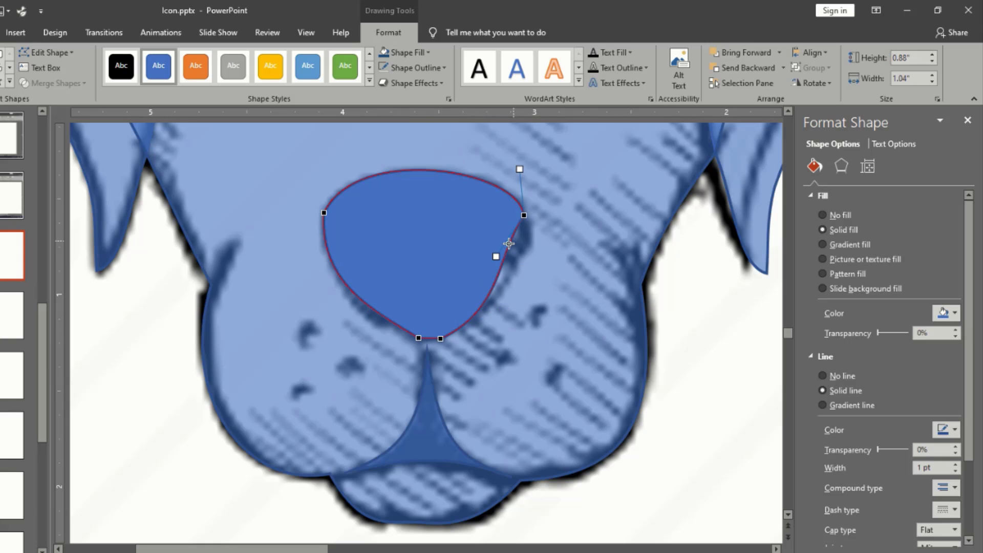
{"action": "left_click_drag", "start_coordinate": [496, 256], "coordinate": [522, 252]}
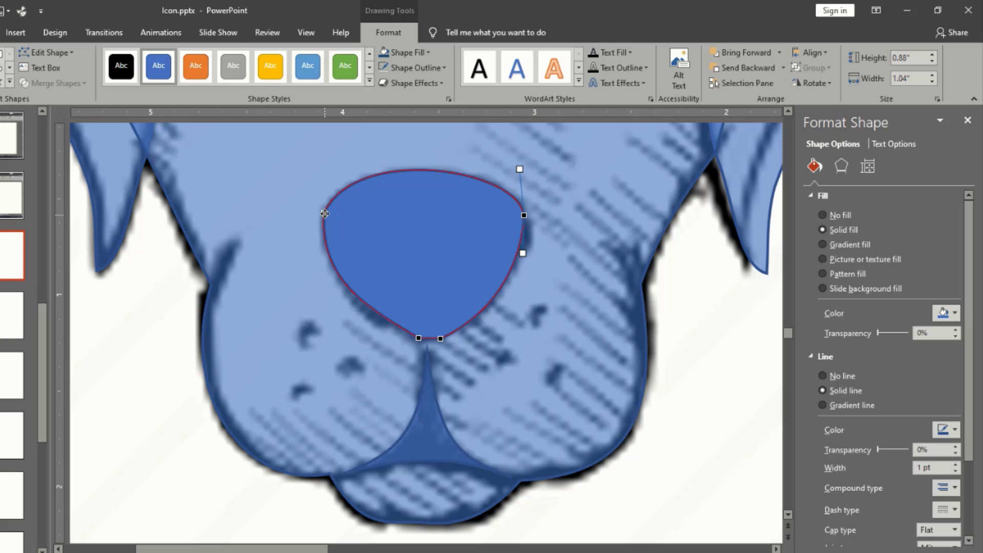
- Nudge the nose shape's corner points and curve handles closer to the sketched outline and finish editing its points
{"action": "left_click_drag", "start_coordinate": [323, 213], "coordinate": [323, 215]}
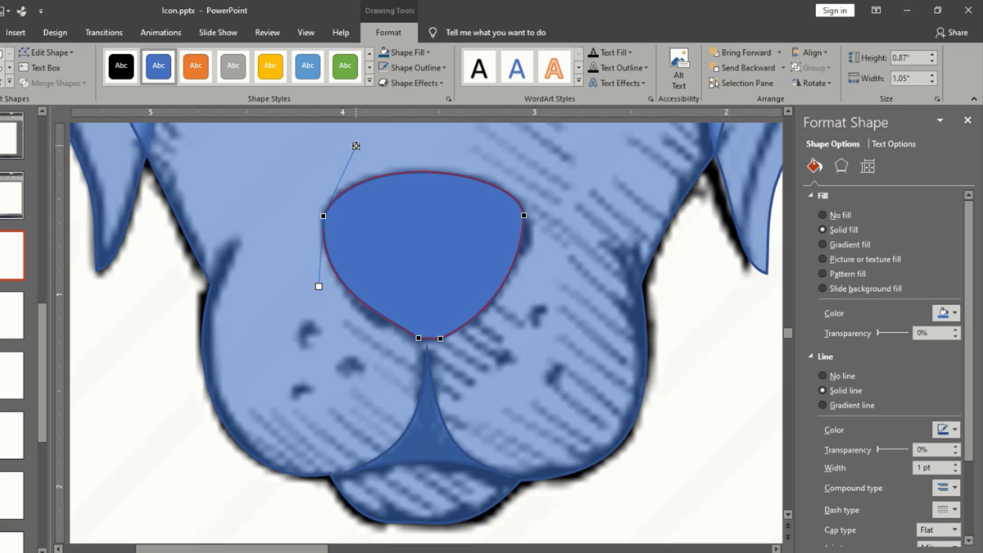
{"action": "left_click_drag", "start_coordinate": [355, 146], "coordinate": [351, 143]}
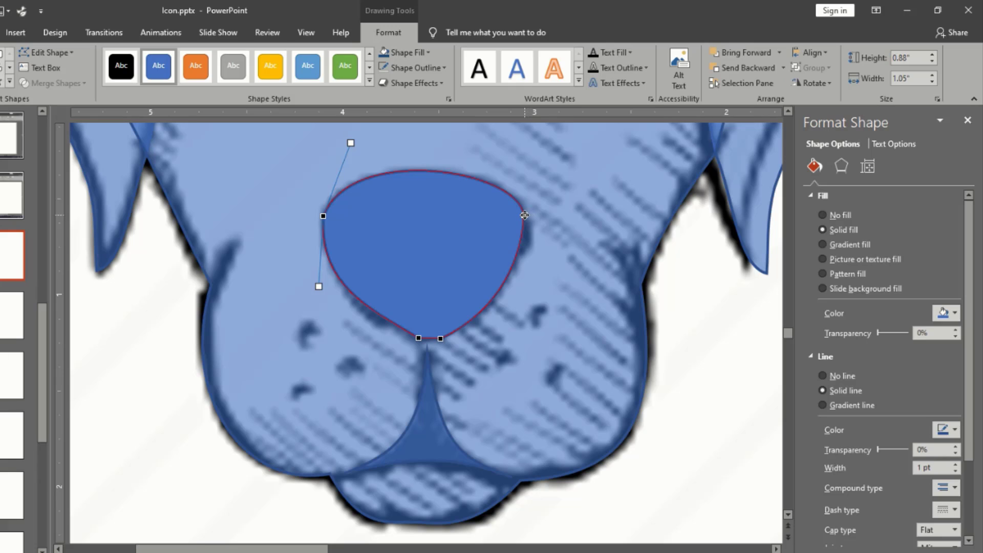
{"action": "left_click", "coordinate": [418, 338]}
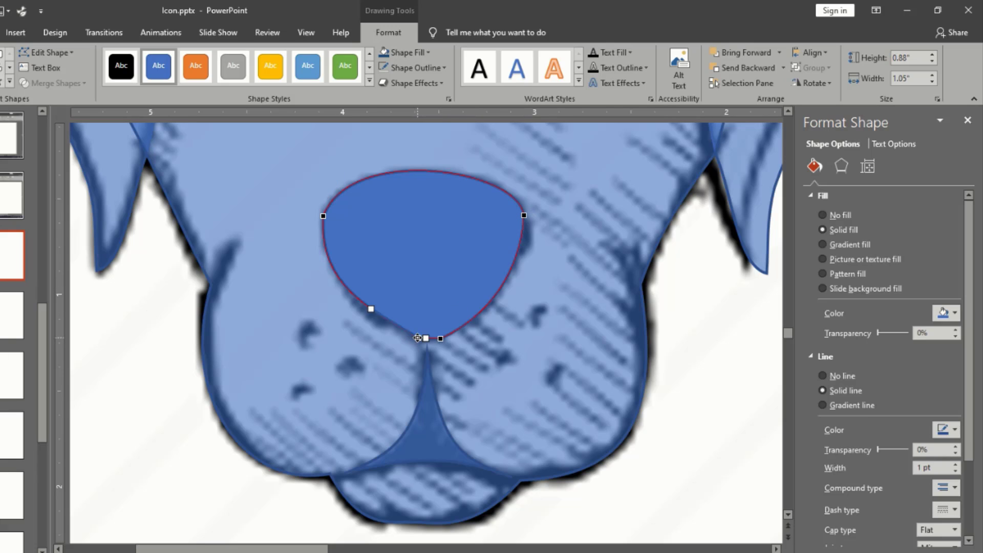
{"action": "left_click_drag", "start_coordinate": [418, 338], "coordinate": [501, 310]}
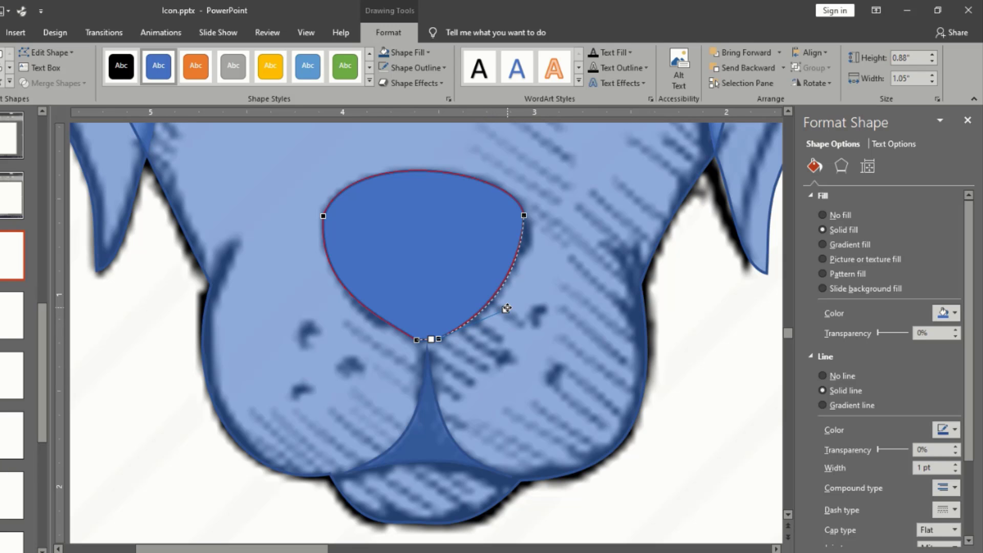
{"action": "left_click", "coordinate": [527, 210]}
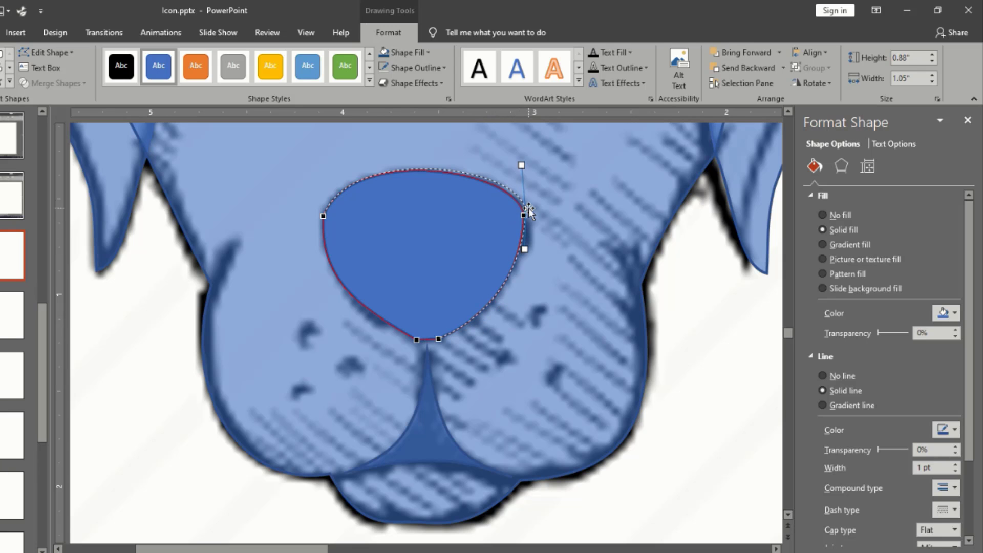
{"action": "scroll", "coordinate": [575, 307], "scroll_direction": "down", "scroll_amount": 5}
{"action": "left_click", "coordinate": [423, 340]}
- Set the nose shape's fill transparency to 50%
{"action": "scroll", "coordinate": [410, 338], "scroll_direction": "up", "scroll_amount": 3}
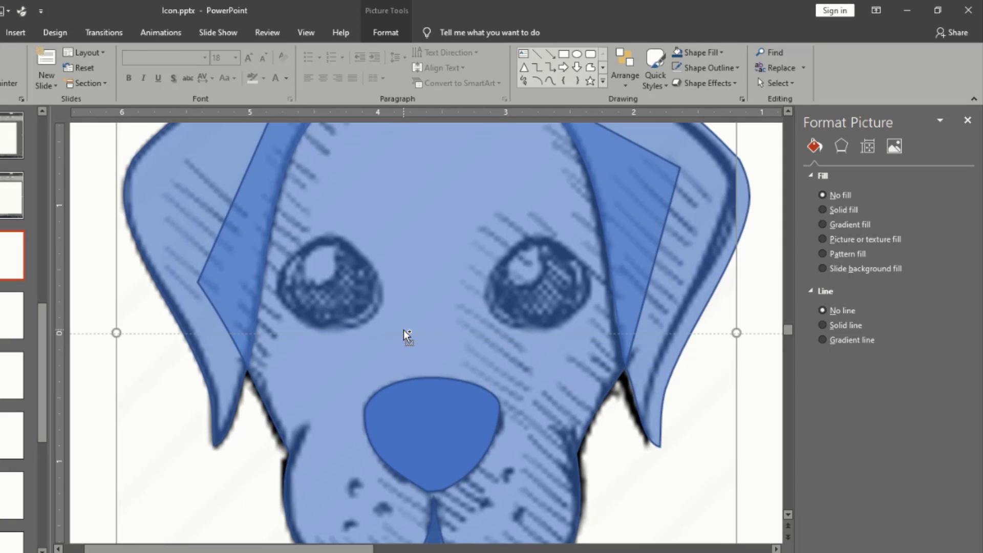
{"action": "left_click", "coordinate": [439, 415]}
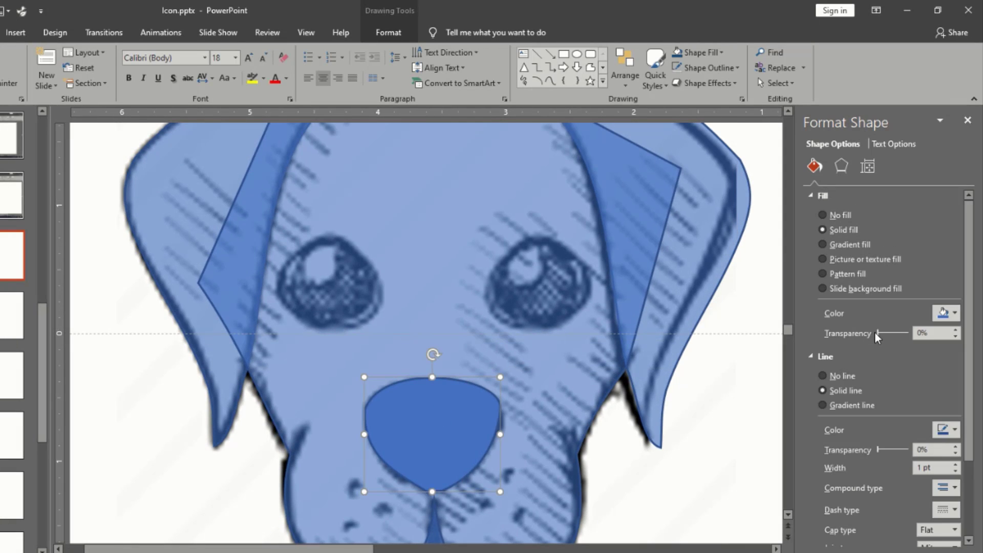
{"action": "left_click_drag", "start_coordinate": [876, 334], "coordinate": [893, 334]}
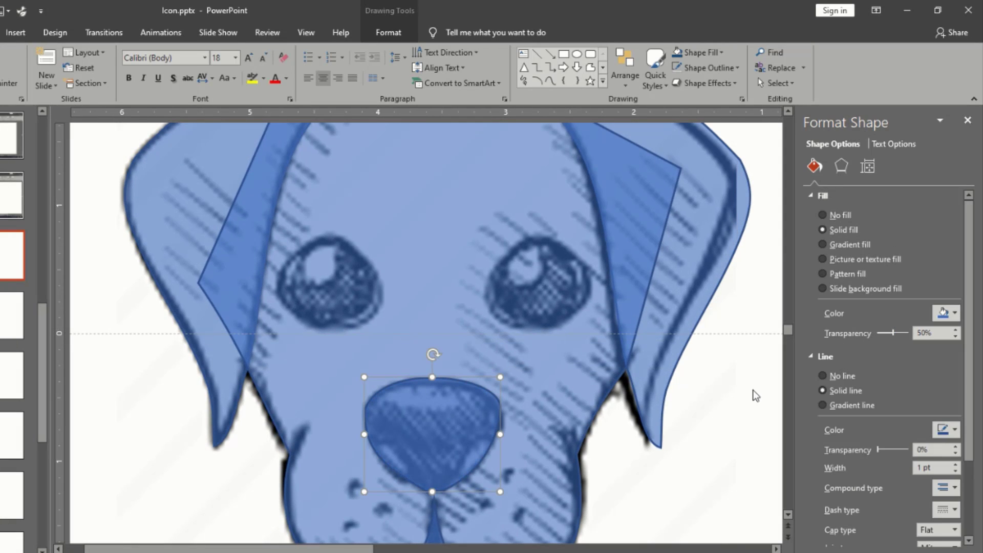
{"action": "left_click", "coordinate": [699, 434]}
- Move the dog sketch picture out from behind the traced shapes to the empty right half of the slide
{"action": "scroll", "coordinate": [702, 438], "scroll_direction": "down", "scroll_amount": 2}
{"action": "left_click", "coordinate": [673, 386]}
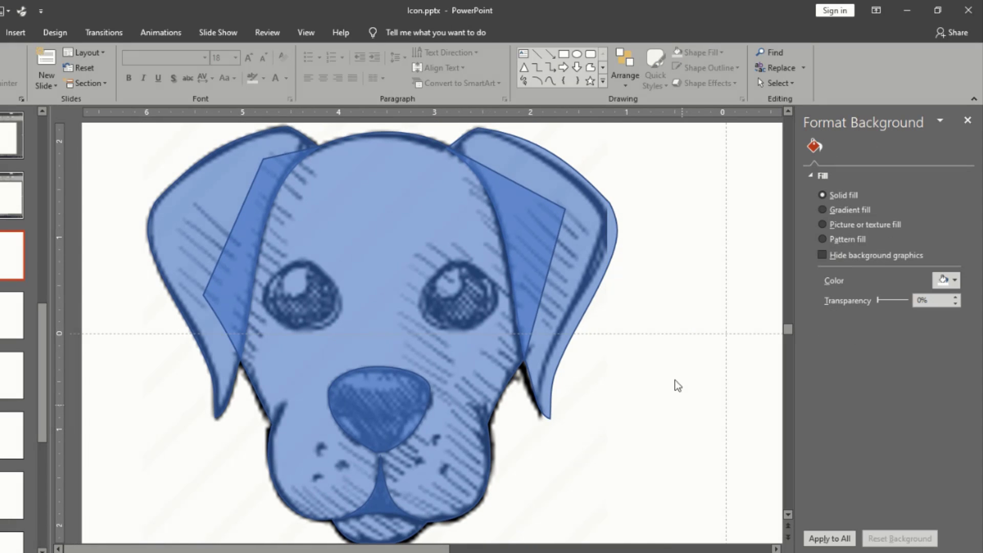
{"action": "scroll", "coordinate": [586, 296], "scroll_direction": "down", "scroll_amount": 2}
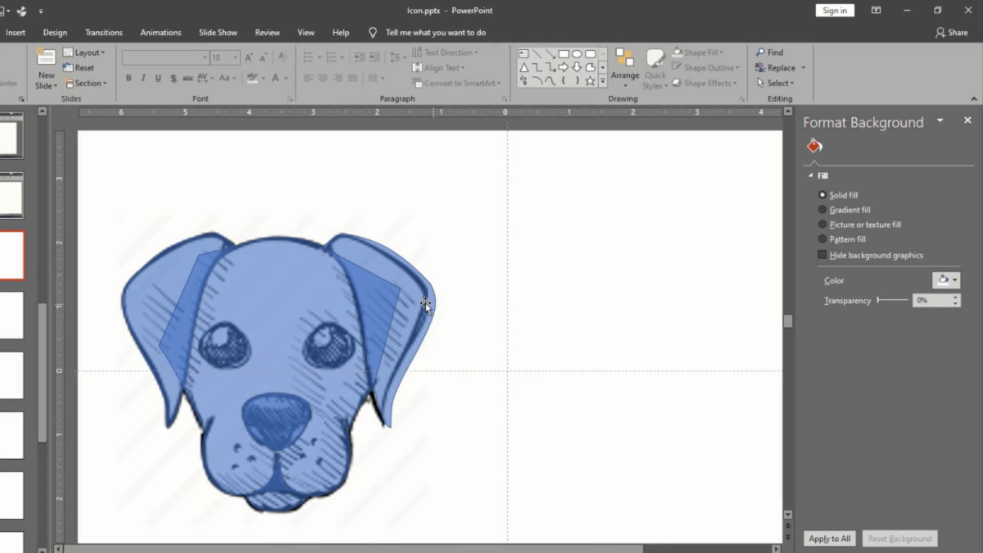
{"action": "left_click", "coordinate": [299, 251]}
{"action": "mouse_move", "coordinate": [296, 231]}
{"action": "left_mouse_down"}
{"action": "mouse_move", "coordinate": [382, 197]}
{"action": "mouse_move", "coordinate": [701, 214]}
{"action": "left_mouse_up"}
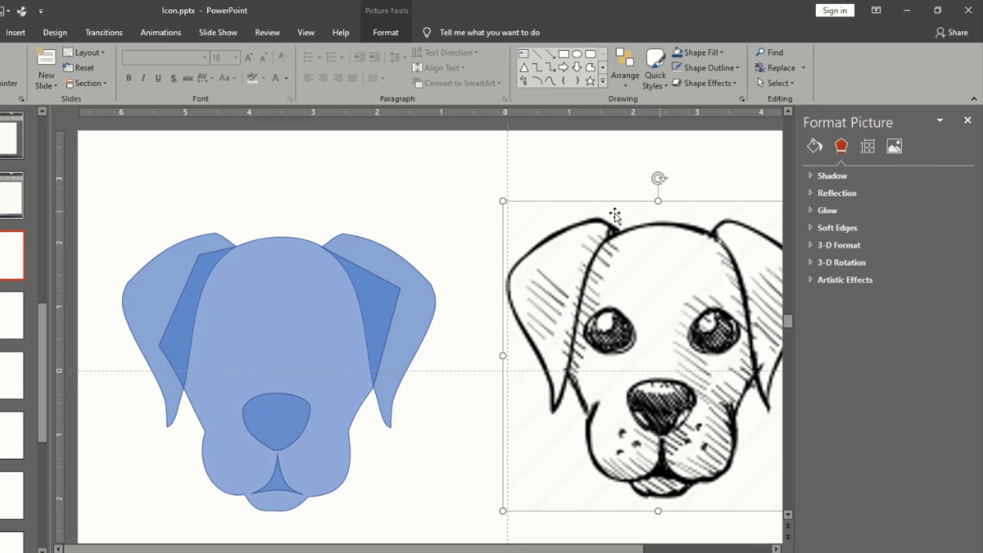
{"action": "left_click", "coordinate": [439, 224]}
- Set the fill transparency of both ear shapes to 0% and remove their outlines
{"action": "left_click", "coordinate": [360, 241]}
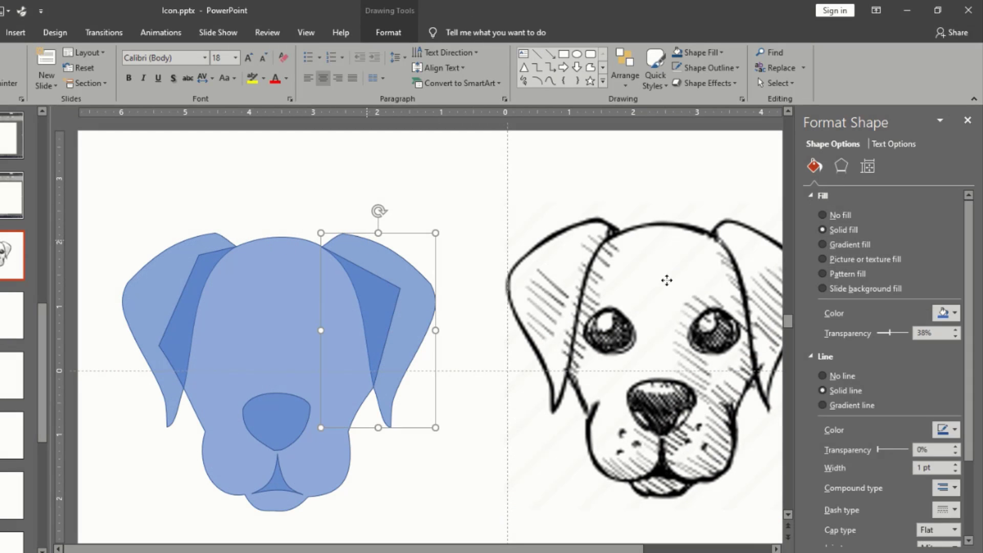
{"action": "left_click_drag", "start_coordinate": [888, 335], "coordinate": [878, 336]}
{"action": "left_click", "coordinate": [381, 35]}
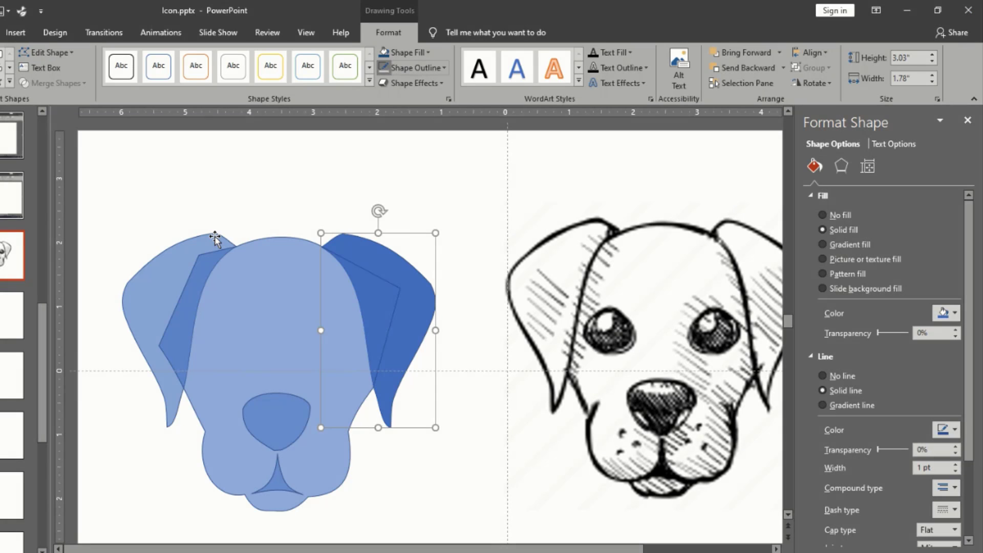
{"action": "left_click", "coordinate": [230, 240]}
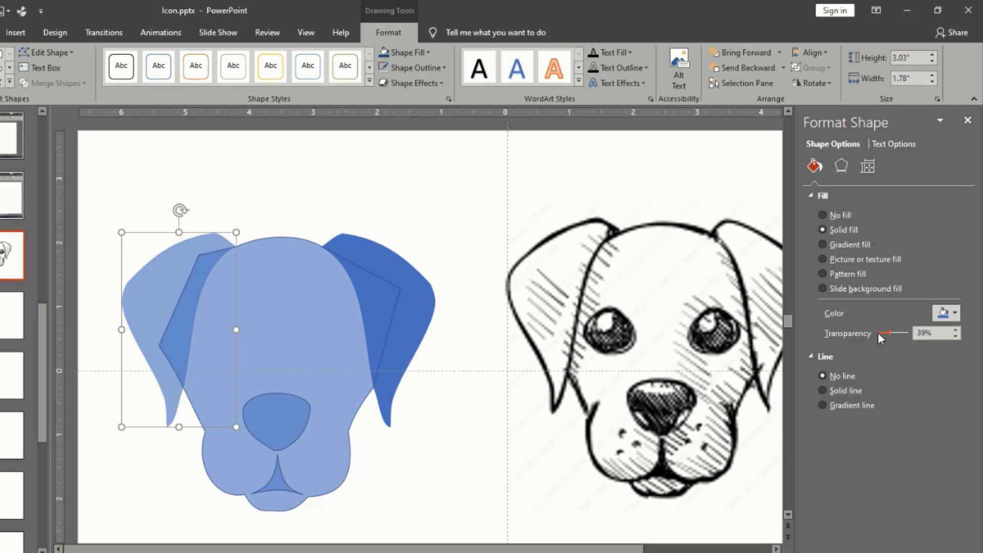
{"action": "left_click_drag", "start_coordinate": [887, 332], "coordinate": [865, 333]}
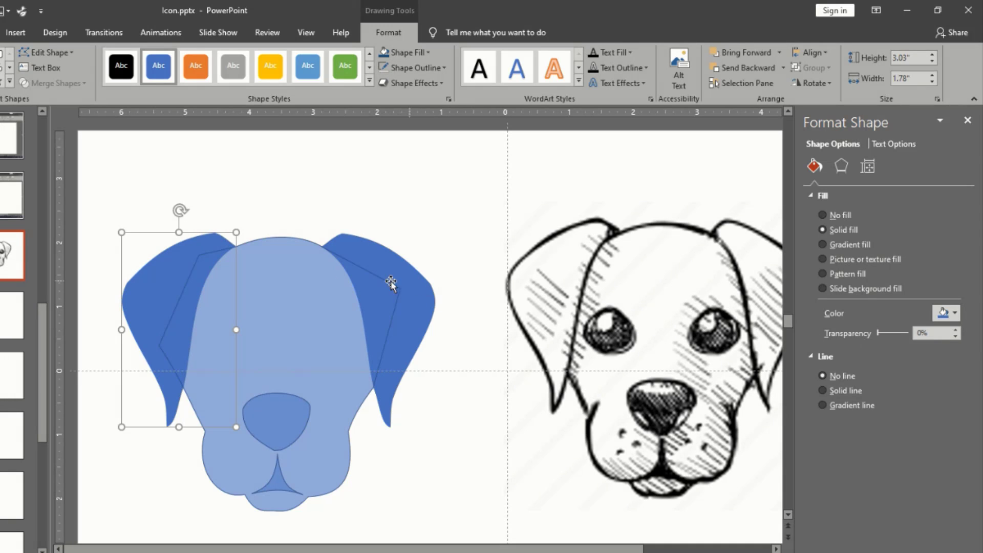
- Remove the face shape's outline, fill it with dark blue and set its transparency to 0%
{"action": "left_click", "coordinate": [311, 280]}
{"action": "left_click", "coordinate": [382, 67]}
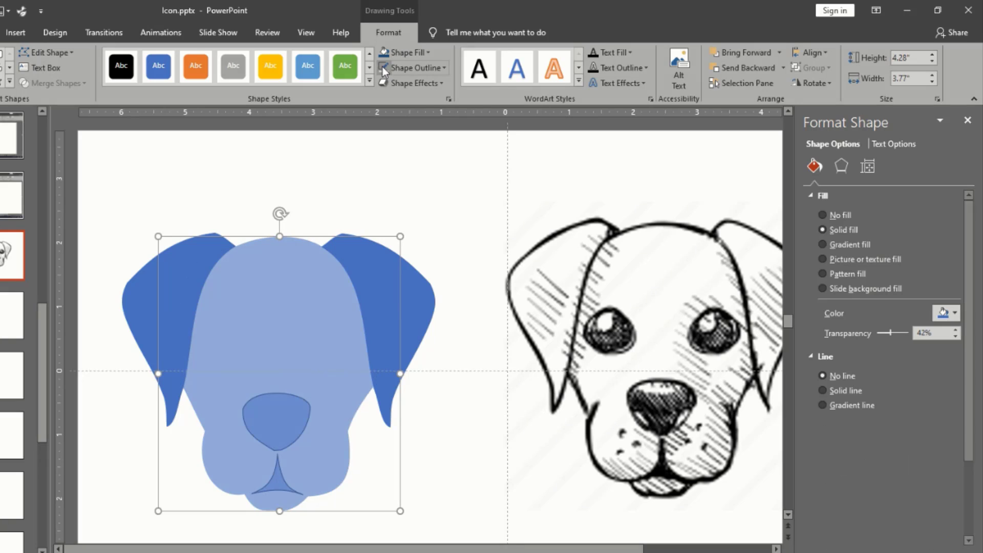
{"action": "left_click", "coordinate": [383, 54]}
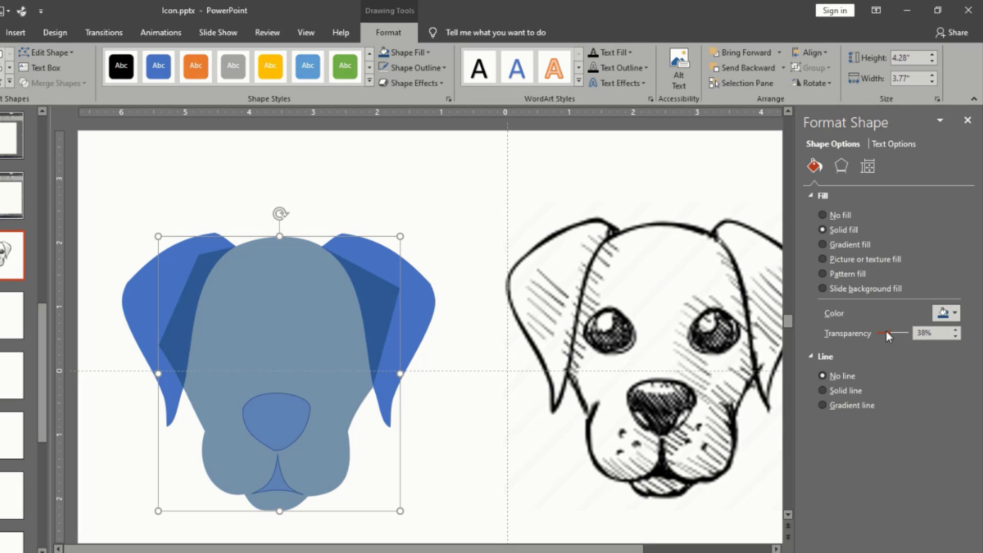
{"action": "left_click_drag", "start_coordinate": [886, 331], "coordinate": [862, 333]}
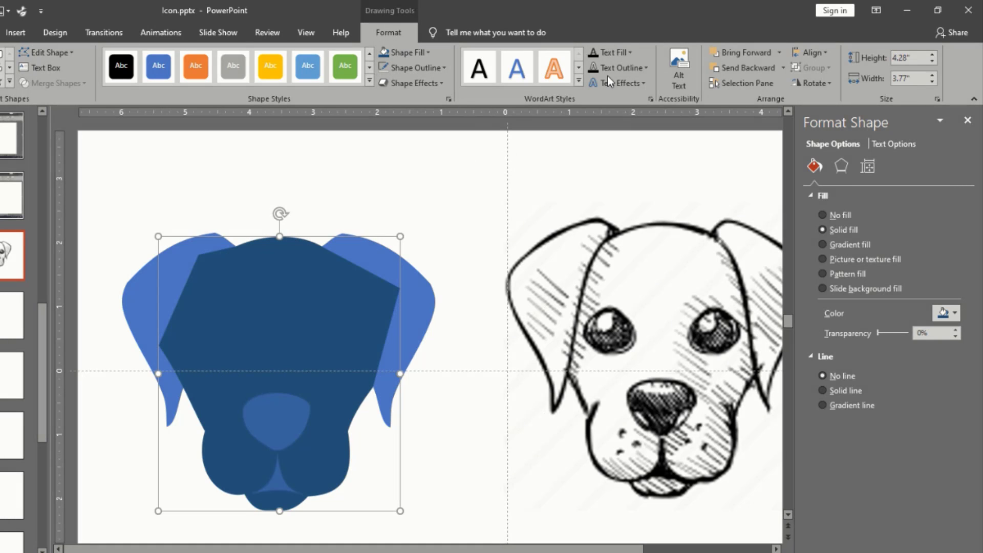
- Send the dark blue face shape to the back, behind both ears
{"action": "left_click", "coordinate": [779, 66]}
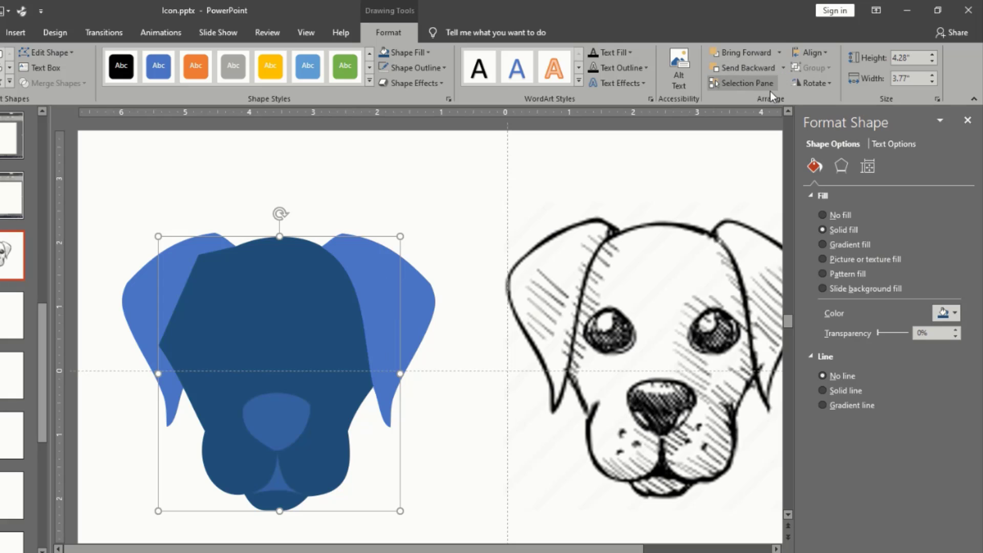
{"action": "left_click", "coordinate": [781, 67]}
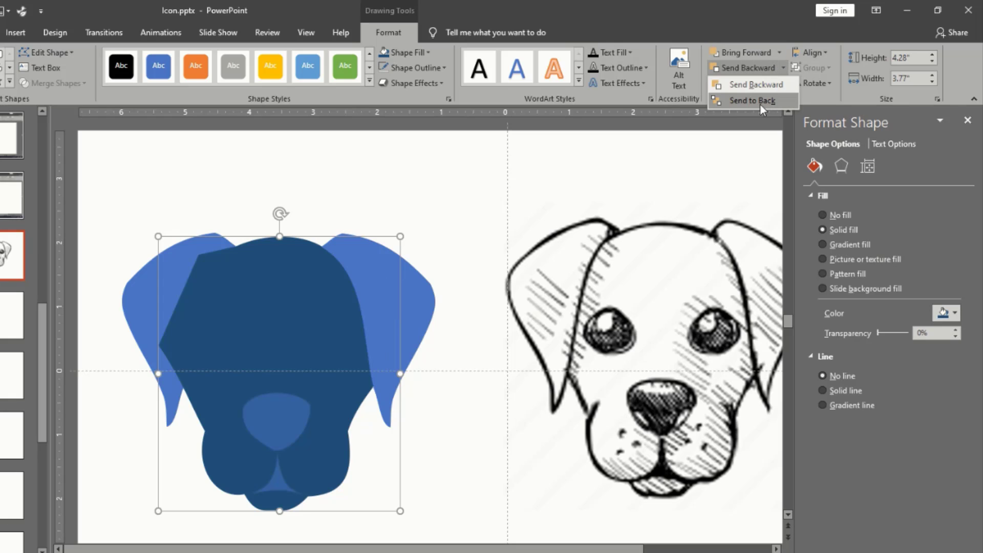
{"action": "left_click", "coordinate": [759, 102]}
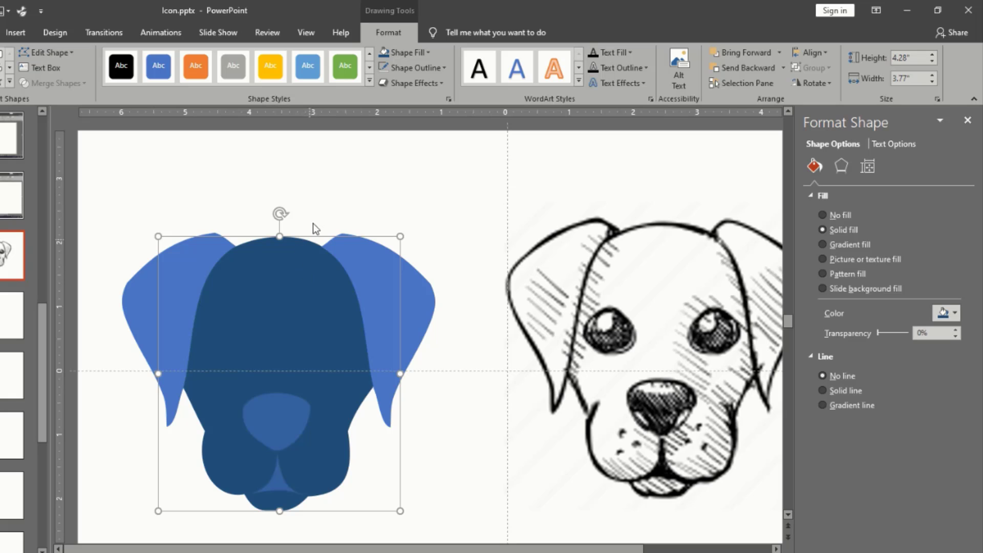
- Fill the dog's face shape with the dark blue theme color
{"action": "left_click", "coordinate": [427, 51]}
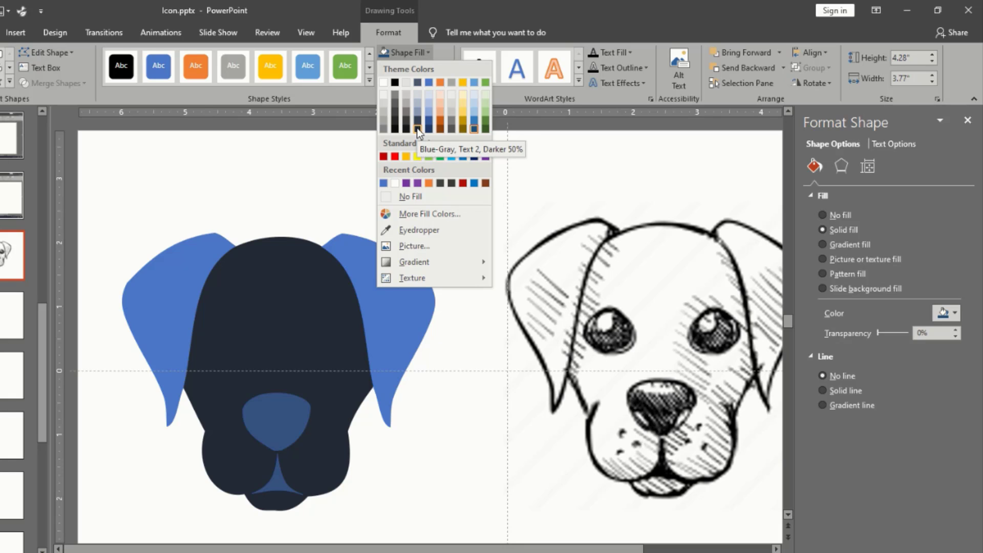
{"action": "left_click", "coordinate": [474, 129]}
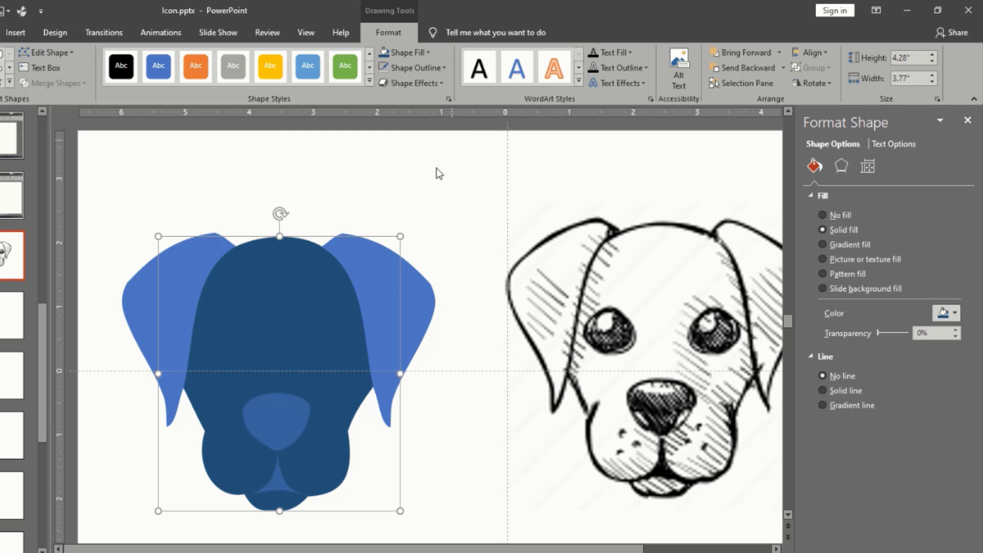
{"action": "left_click", "coordinate": [444, 453]}
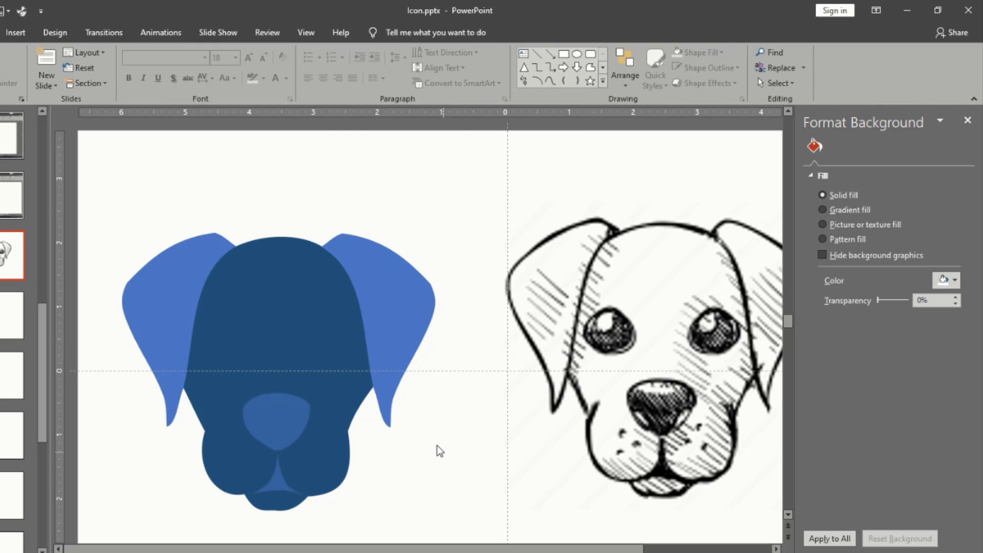
{"action": "scroll", "coordinate": [437, 444], "scroll_direction": "down", "scroll_amount": 2}
{"action": "scroll", "coordinate": [236, 438], "scroll_direction": "up", "scroll_amount": 2}
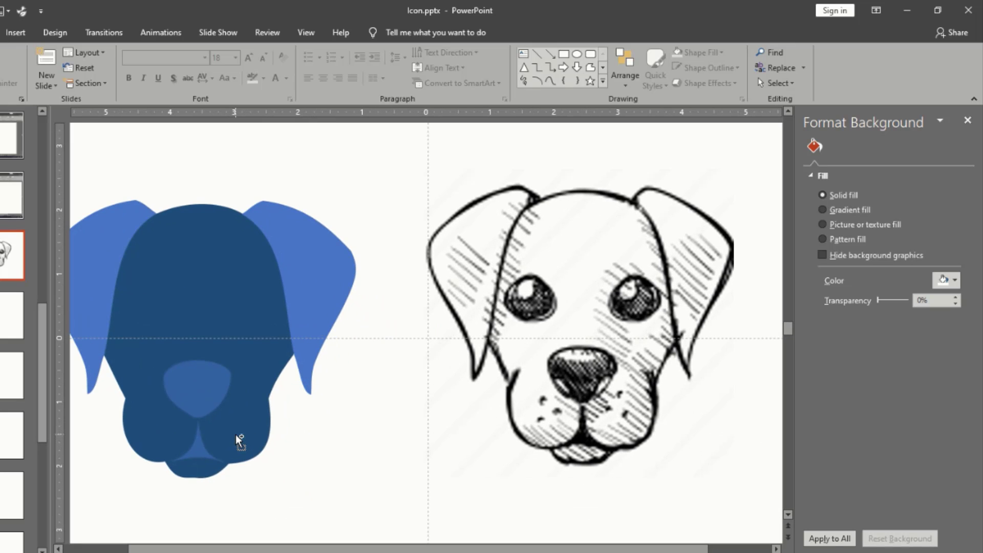
{"action": "left_click", "coordinate": [200, 448]}
{"action": "left_click", "coordinate": [328, 444]}
{"action": "scroll", "coordinate": [292, 449], "scroll_direction": "down", "scroll_amount": 1}
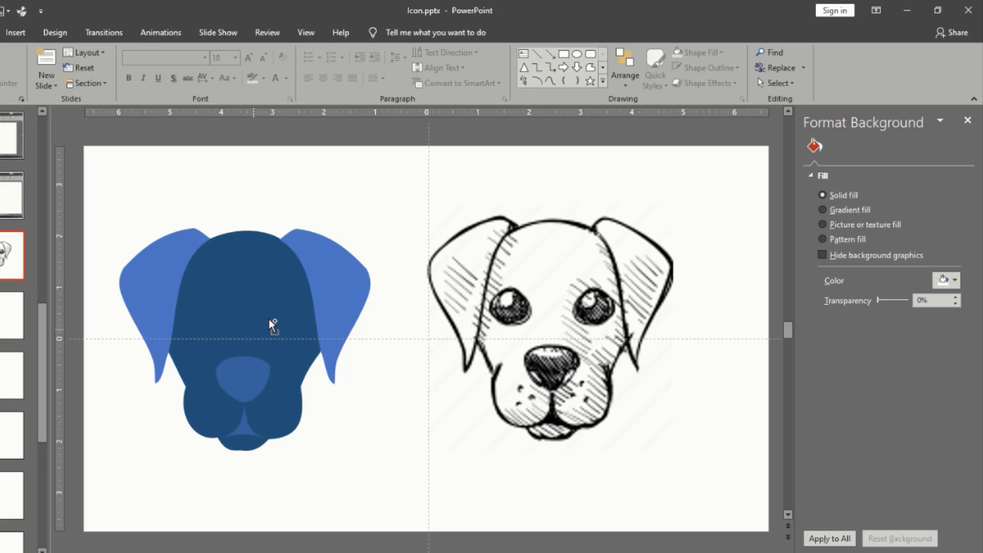
- Draw a circle about 0.77" in diameter over the left eye of the sketch
{"action": "left_click", "coordinate": [576, 54]}
{"action": "mouse_move", "coordinate": [492, 287]}
{"action": "left_mouse_down"}
{"action": "mouse_move", "coordinate": [532, 312]}
{"action": "mouse_move", "coordinate": [531, 326]}
{"action": "left_mouse_up"}
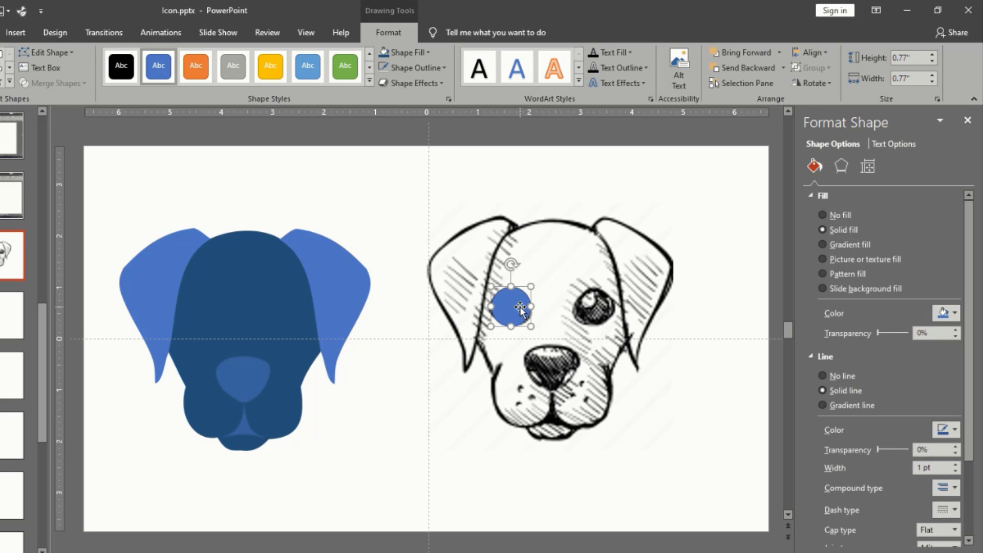
{"action": "scroll", "coordinate": [517, 310], "scroll_direction": "up", "scroll_amount": 2, "text": "ctrl"}
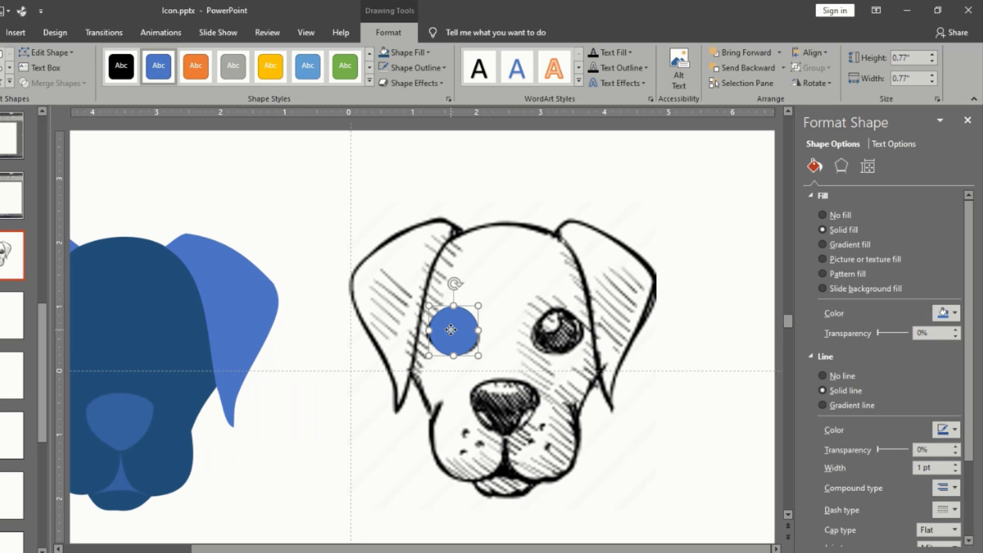
- Duplicate the eye circle, fill the copy white and shrink it to about 0.45" by 0.46" as a highlight in the eye's upper part
{"action": "mouse_move", "coordinate": [450, 329]}
{"action": "left_mouse_down"}
{"action": "mouse_move", "coordinate": [480, 330]}
{"action": "mouse_move", "coordinate": [463, 327]}
{"action": "left_mouse_up"}
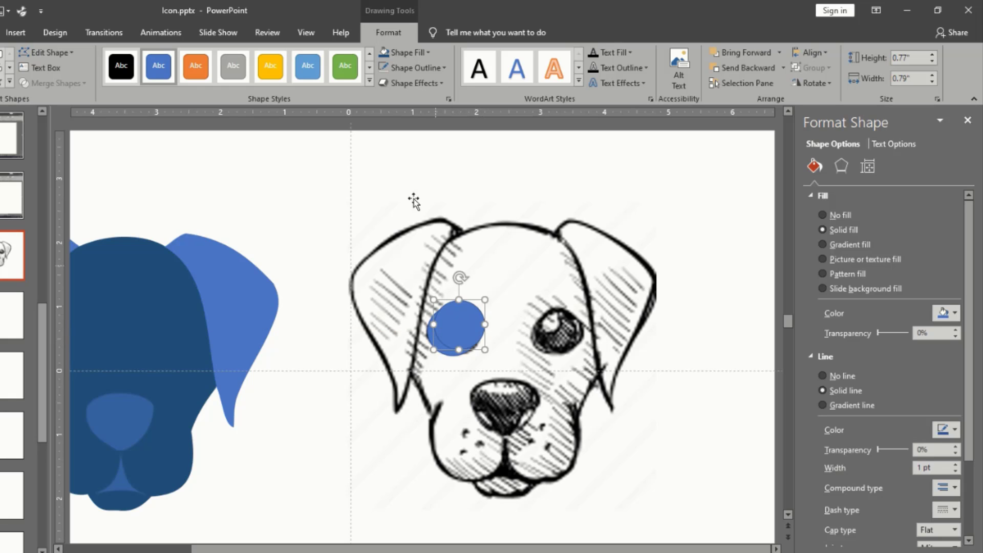
{"action": "left_click", "coordinate": [428, 52]}
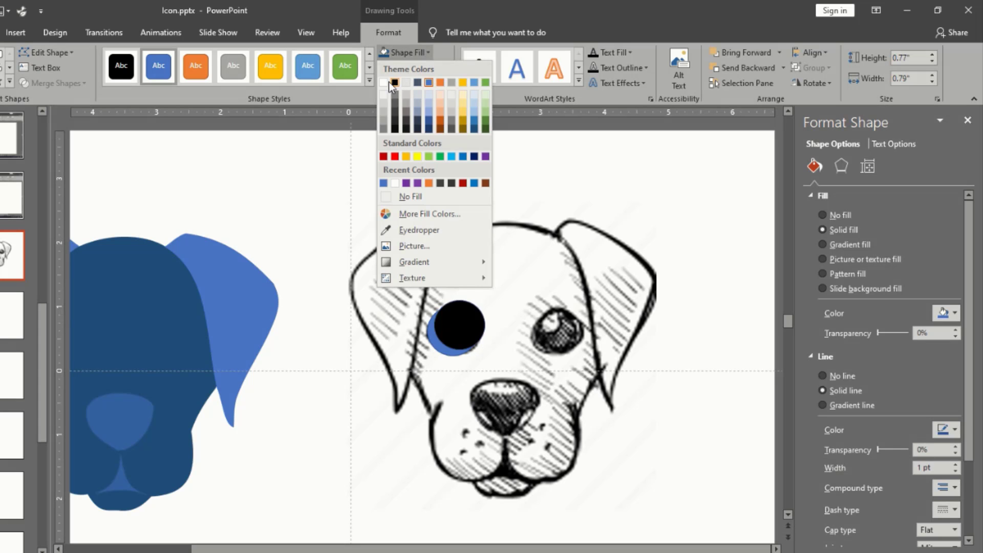
{"action": "left_click", "coordinate": [386, 97]}
{"action": "left_click_drag", "start_coordinate": [485, 348], "coordinate": [448, 317]}
{"action": "key", "text": "Left"}
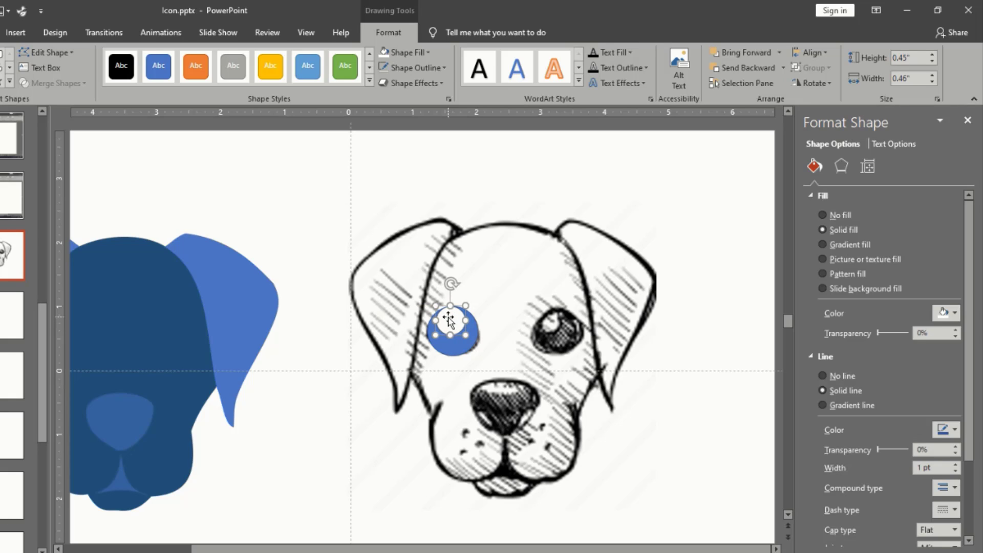
- Group the eye circle with its white highlight and place the group on the left side of the blue dog face
{"action": "left_click", "coordinate": [452, 343], "text": "shift"}
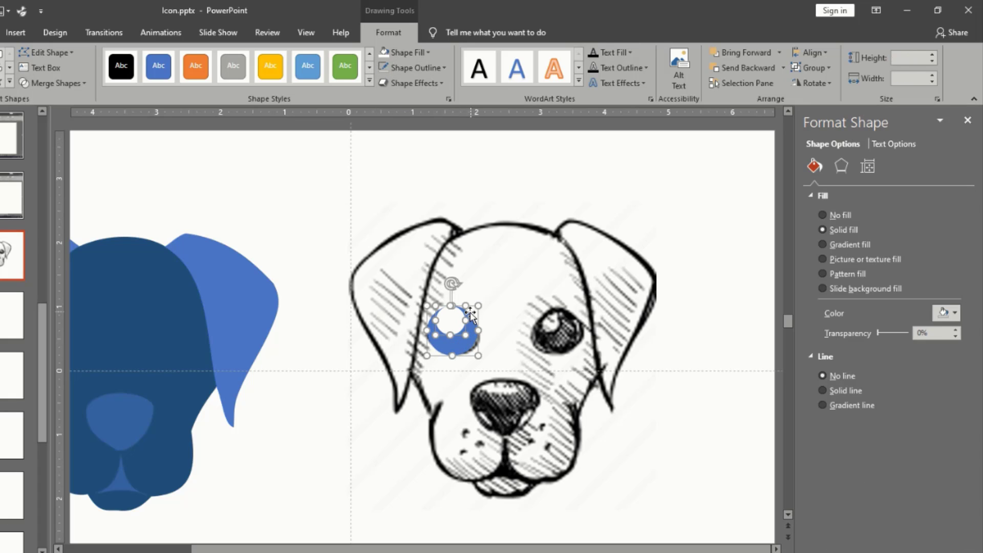
{"action": "key", "text": "ctrl+g"}
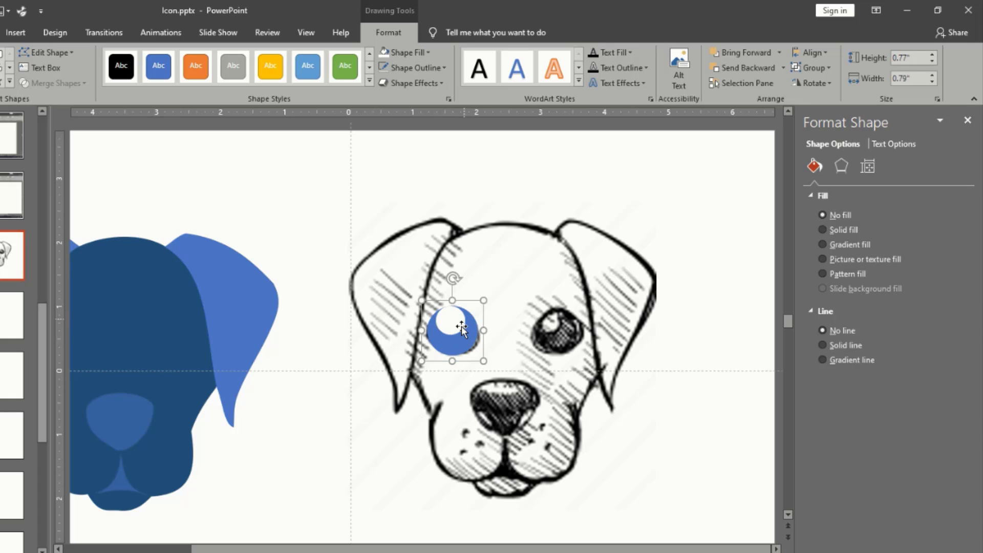
{"action": "left_click_drag", "start_coordinate": [454, 323], "coordinate": [329, 318]}
{"action": "scroll", "coordinate": [330, 318], "scroll_direction": "down", "scroll_amount": 2}
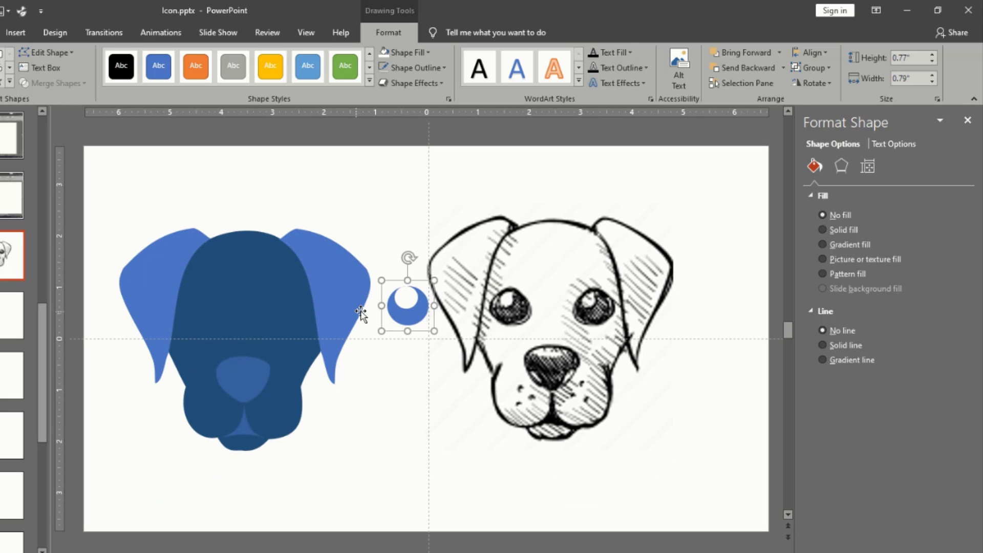
{"action": "left_click_drag", "start_coordinate": [397, 305], "coordinate": [201, 295]}
{"action": "scroll", "coordinate": [210, 302], "scroll_direction": "up", "scroll_amount": 2}
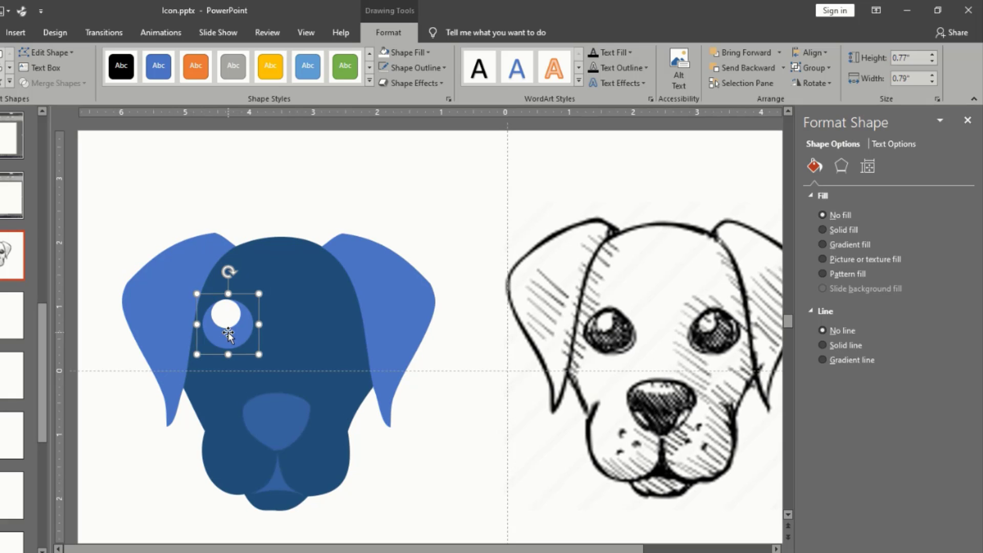
- Fill the larger circle of the grouped eye with black
{"action": "left_click", "coordinate": [234, 335]}
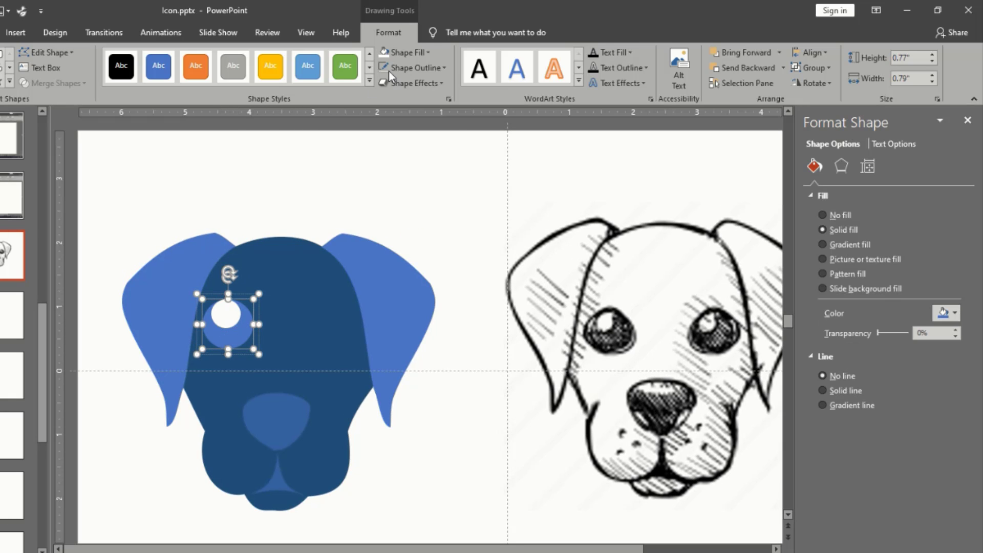
{"action": "left_click", "coordinate": [429, 51]}
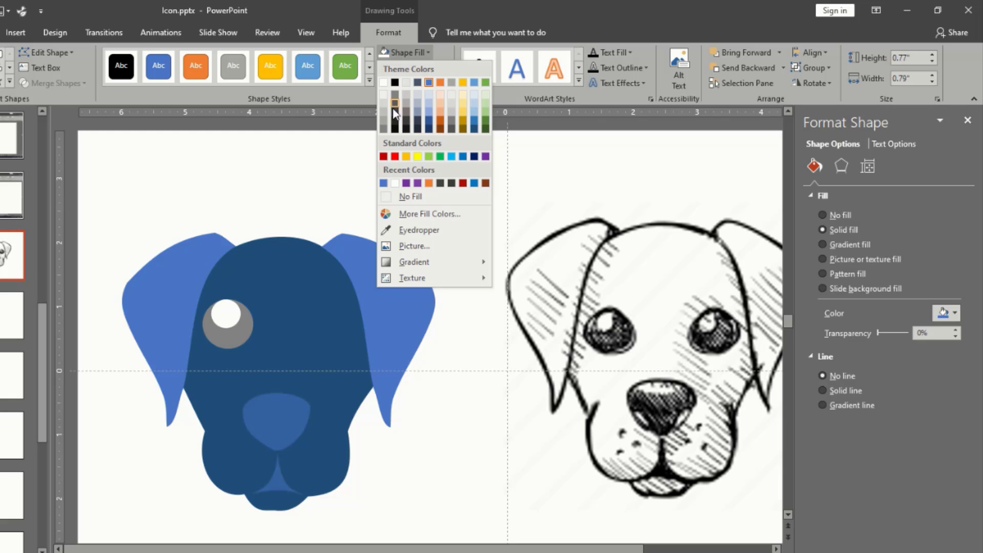
{"action": "left_click", "coordinate": [395, 83]}
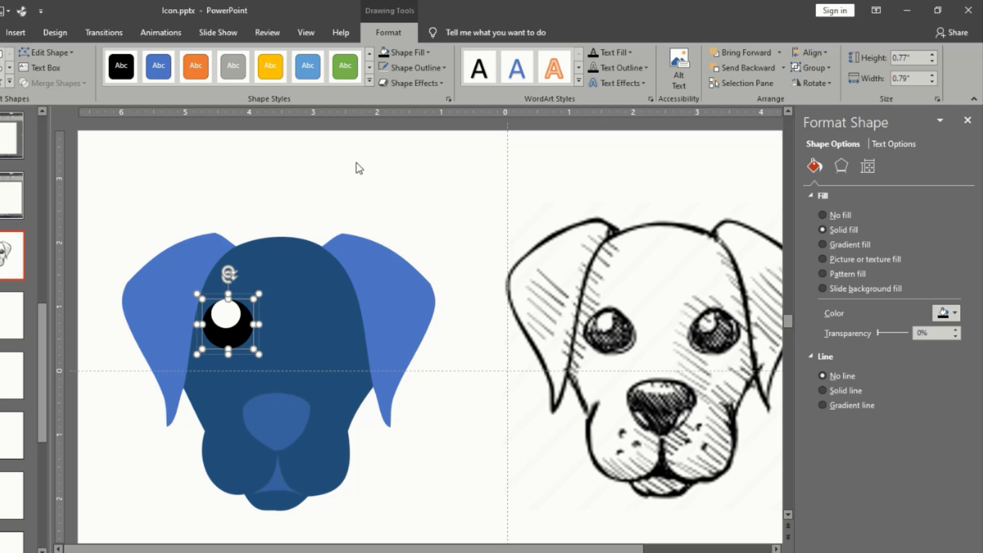
{"action": "left_click", "coordinate": [510, 317]}
{"action": "left_click", "coordinate": [316, 206]}
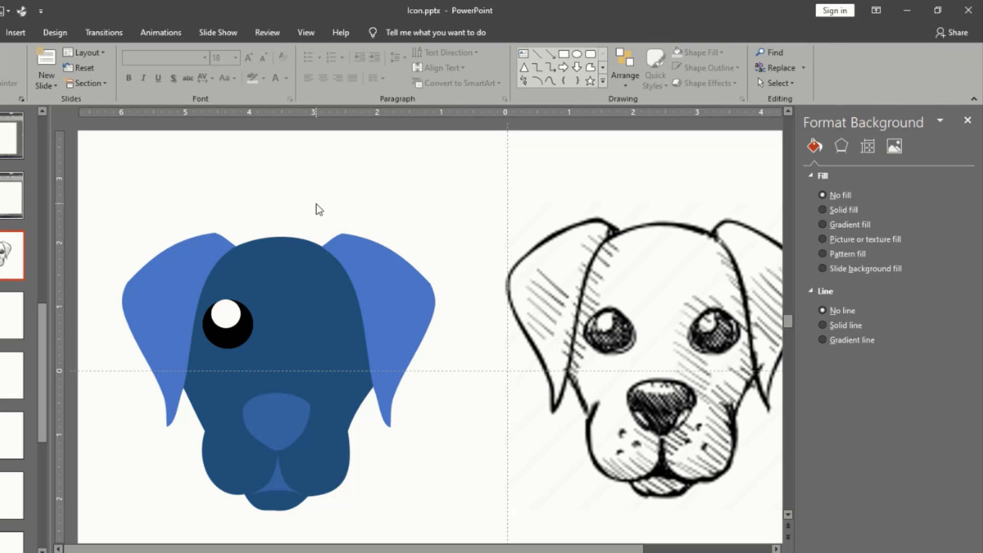
- Duplicate the finished eye and place the copy level with it on the right side of the face
{"action": "left_click", "coordinate": [224, 315]}
{"action": "left_click_drag", "start_coordinate": [224, 315], "coordinate": [322, 318]}
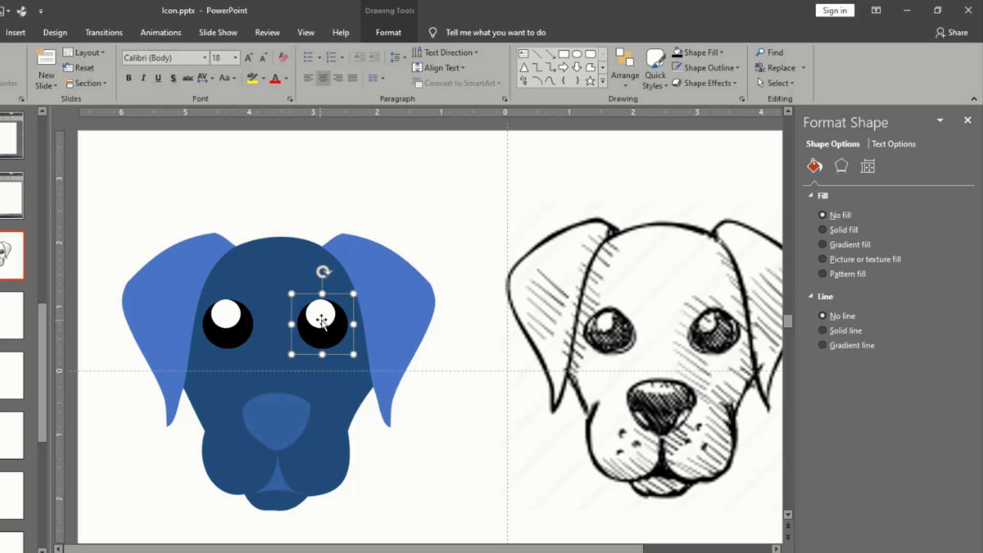
{"action": "left_click_drag", "start_coordinate": [324, 316], "coordinate": [322, 314]}
- Shift the white highlight inside each eye slightly outward, right in the right eye and left in the left eye
{"action": "left_click", "coordinate": [322, 313]}
{"action": "left_click_drag", "start_coordinate": [322, 313], "coordinate": [329, 314]}
{"action": "left_click", "coordinate": [225, 312]}
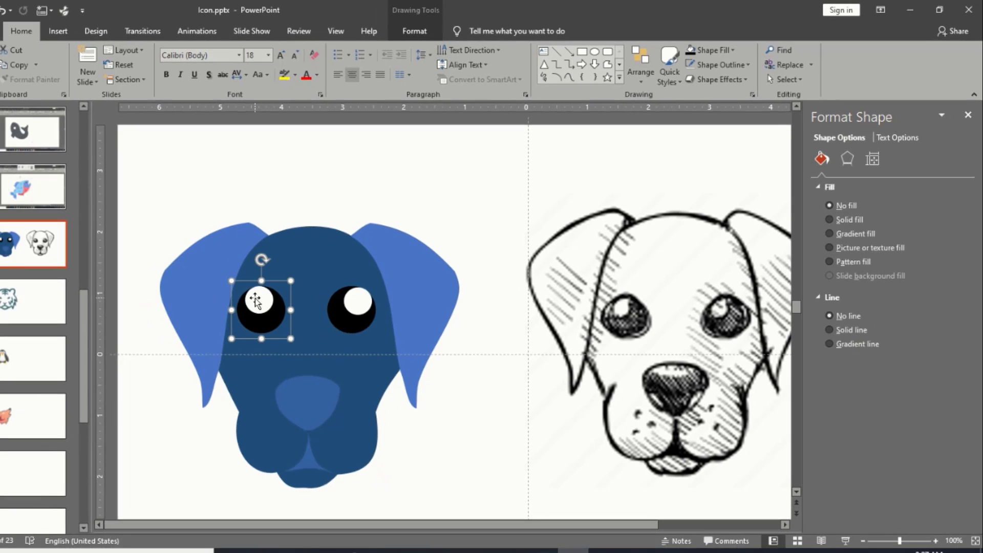
{"action": "left_click", "coordinate": [256, 299]}
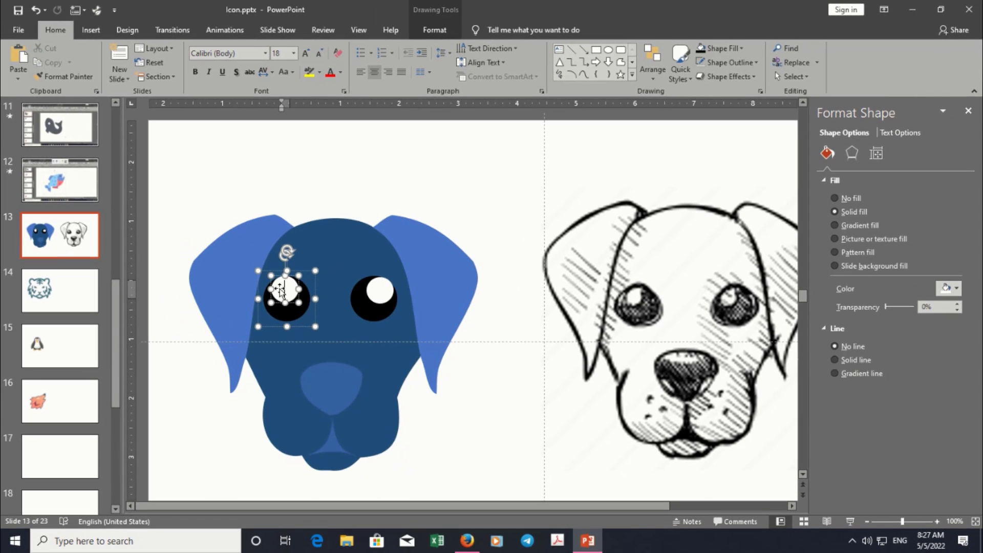
{"action": "left_click_drag", "start_coordinate": [281, 291], "coordinate": [281, 283]}
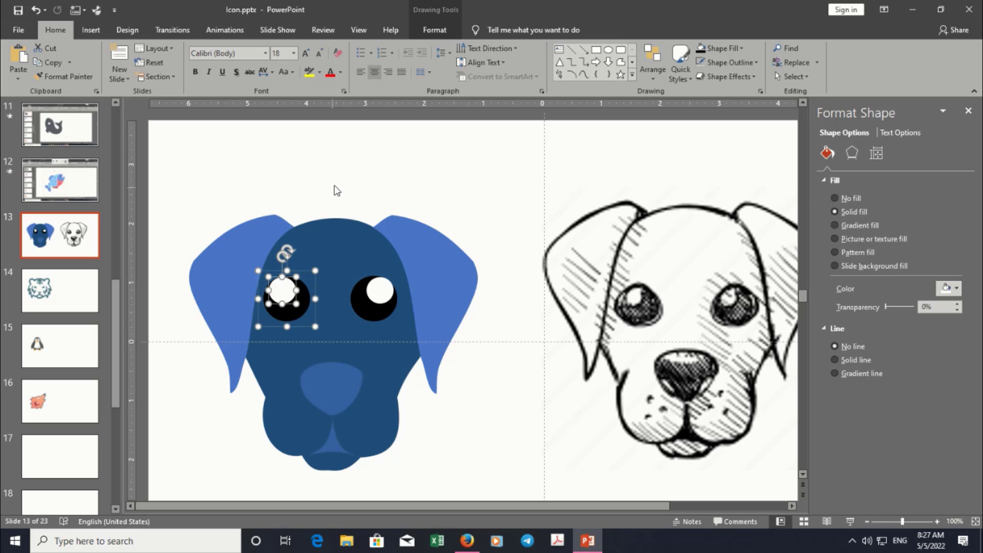
{"action": "left_click", "coordinate": [335, 190]}
- Move the dog sketch picture further right, away from the blue icon
{"action": "scroll", "coordinate": [361, 271], "scroll_direction": "down", "scroll_amount": 3}
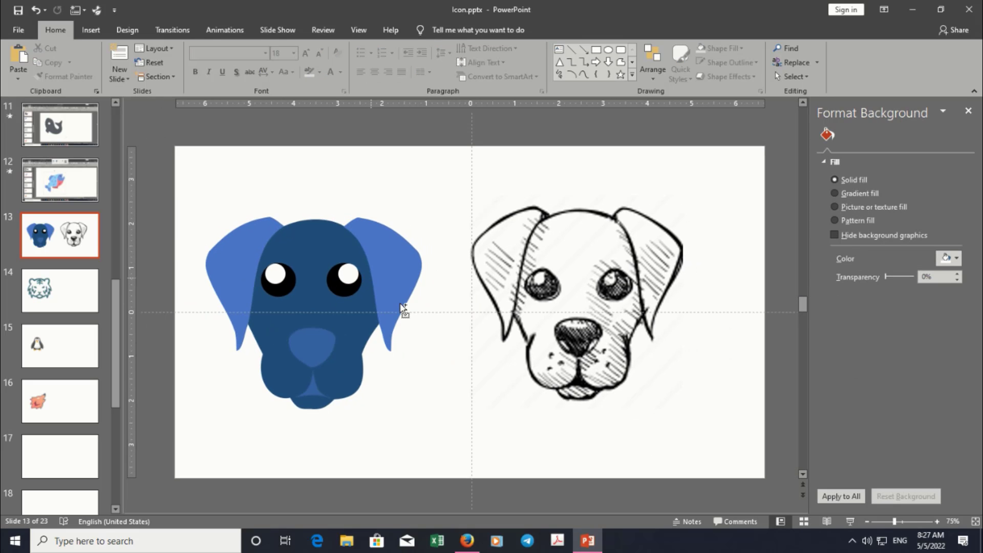
{"action": "left_click", "coordinate": [527, 319]}
{"action": "left_click_drag", "start_coordinate": [528, 320], "coordinate": [586, 320]}
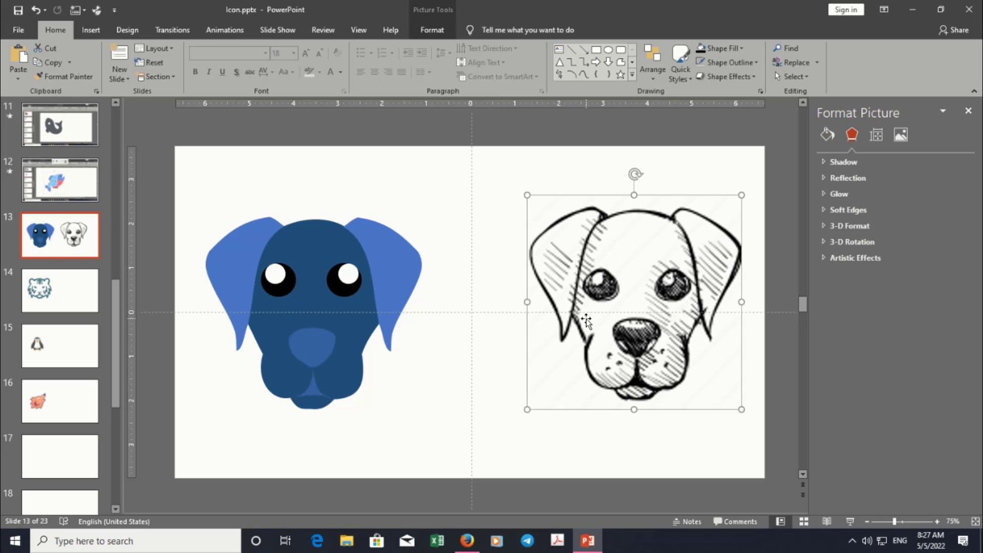
- Group all the shapes of the blue dog head into one object
{"action": "left_click", "coordinate": [461, 323]}
{"action": "left_click_drag", "start_coordinate": [171, 175], "coordinate": [508, 469]}
{"action": "key", "text": "ctrl+g"}
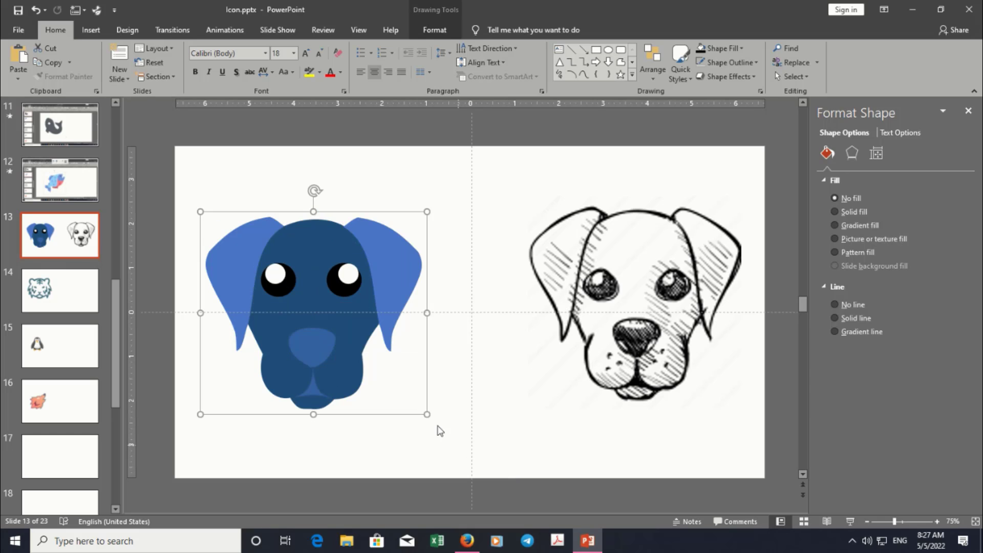
- Move the grouped dog head slightly right and the sketch picture slightly left to balance them on the slide
{"action": "left_click_drag", "start_coordinate": [362, 373], "coordinate": [376, 376]}
{"action": "left_click_drag", "start_coordinate": [665, 303], "coordinate": [654, 301]}
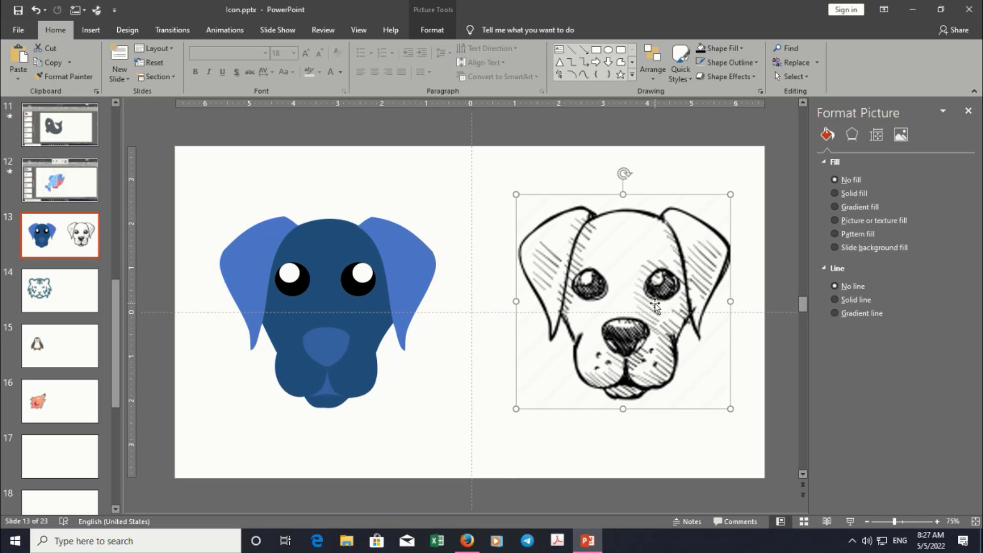
- Close the formatting pane and show the current slide as a full-screen slide show
{"action": "left_click", "coordinate": [969, 111]}
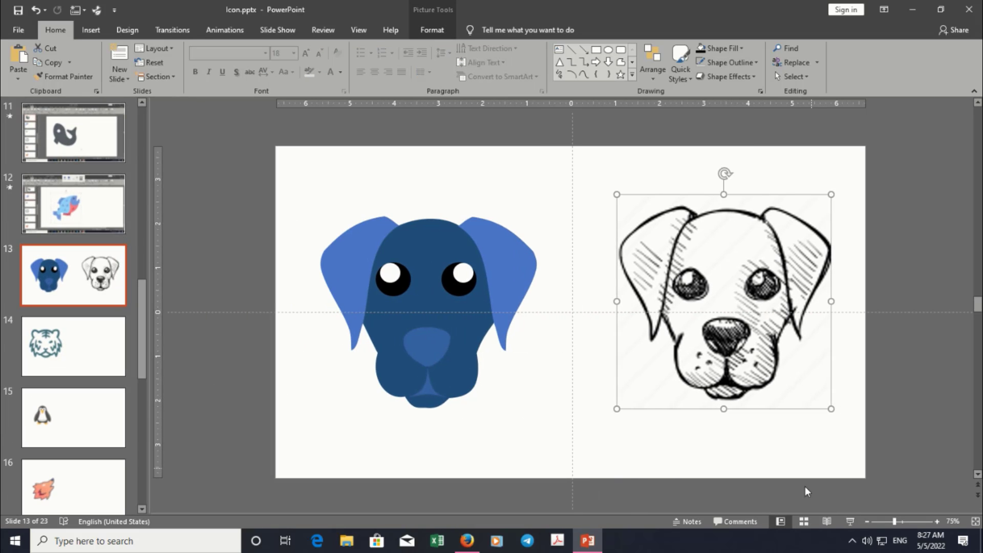
{"action": "left_click", "coordinate": [848, 521]}
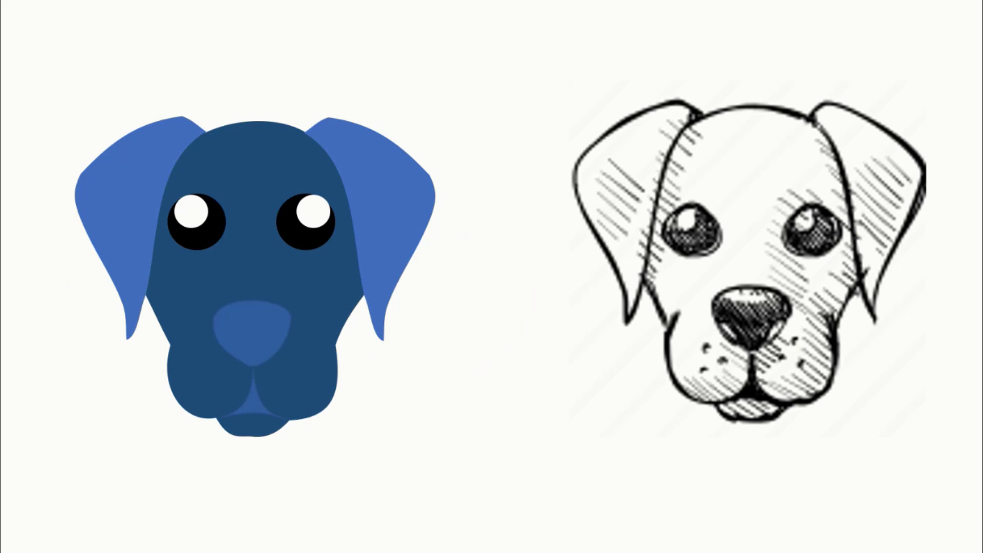